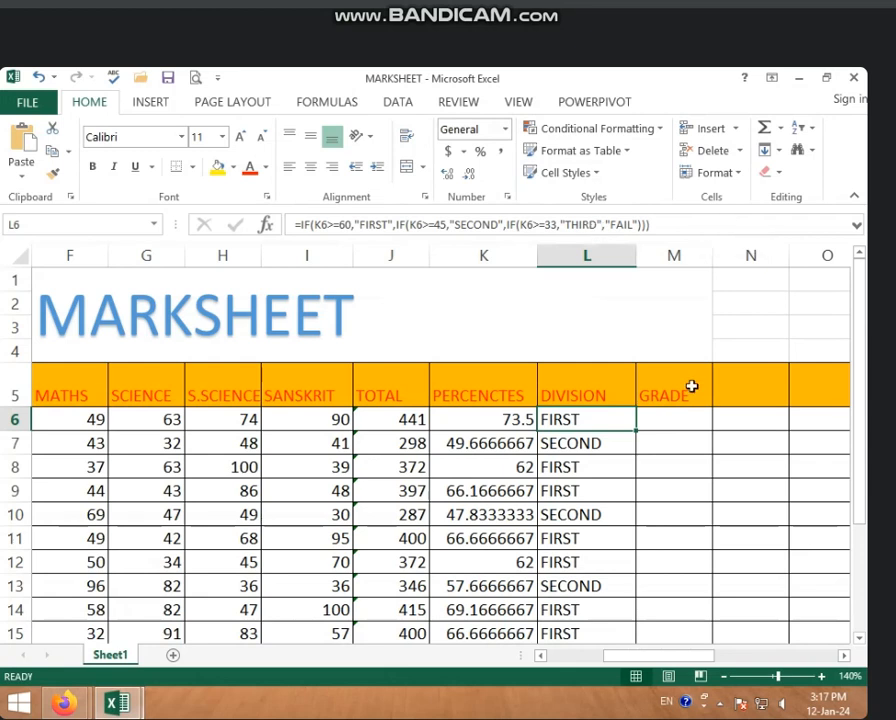
pyautogui.click(663, 414)
pyautogui.click(598, 416)
pyautogui.click(664, 418)
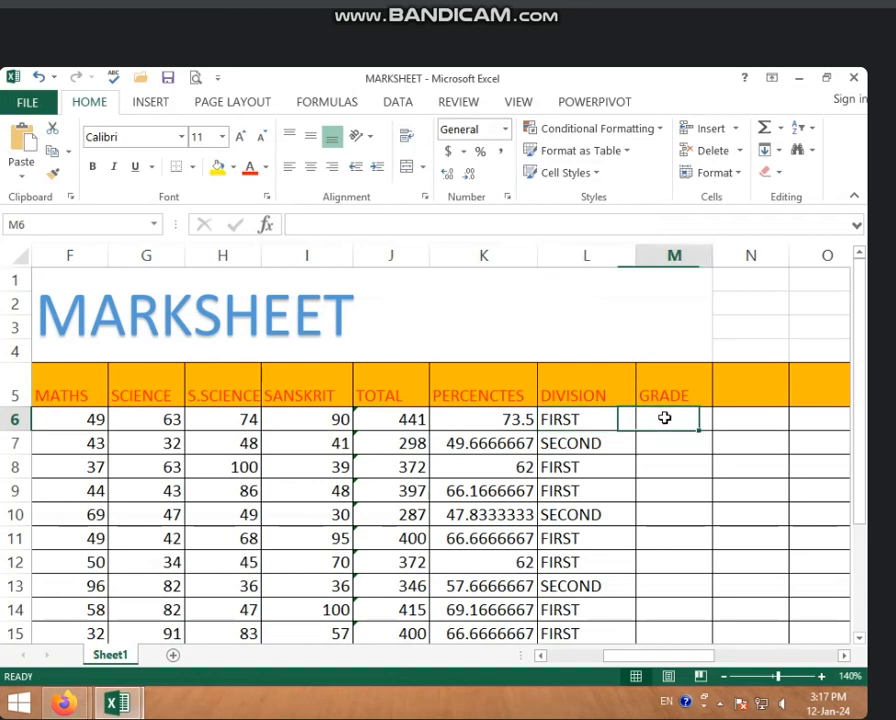
pyautogui.click(595, 433)
pyautogui.click(573, 420)
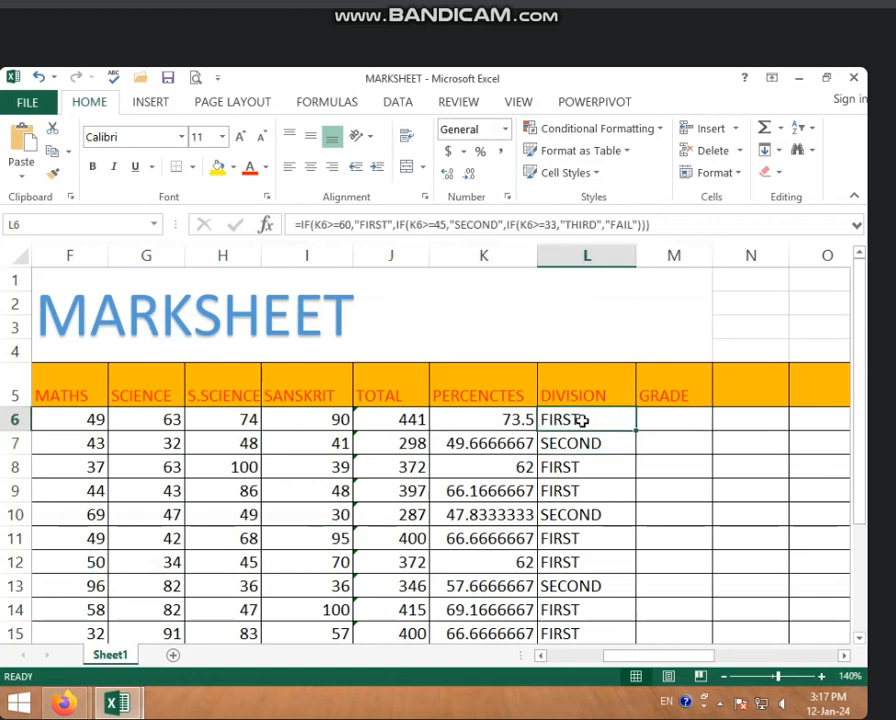
# Begin an IF formula in cell M6, the first cell under the GRADE heading
pyautogui.click(648, 421)
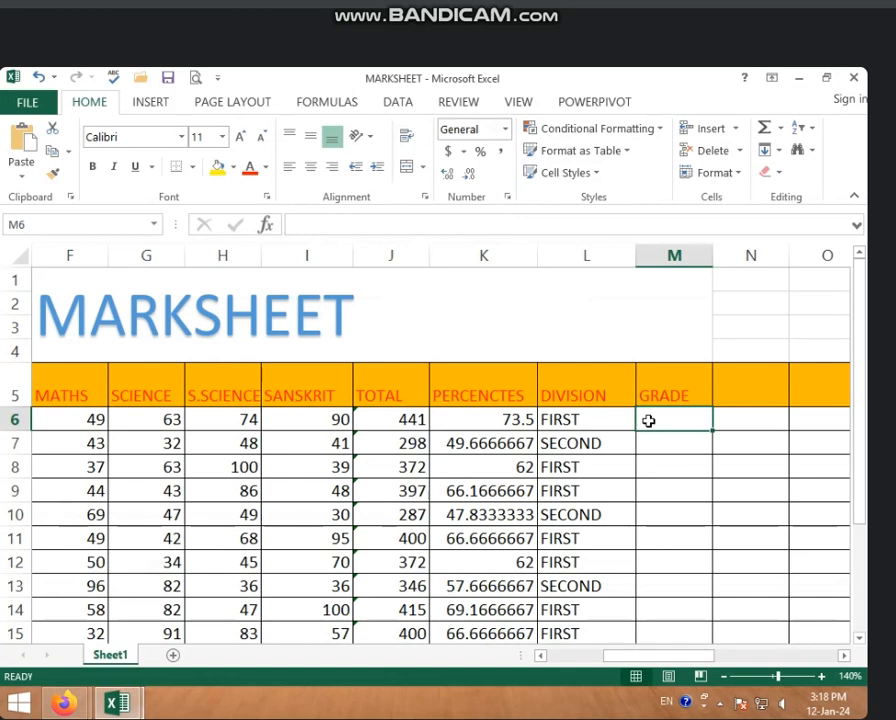
pyautogui.write('=I')
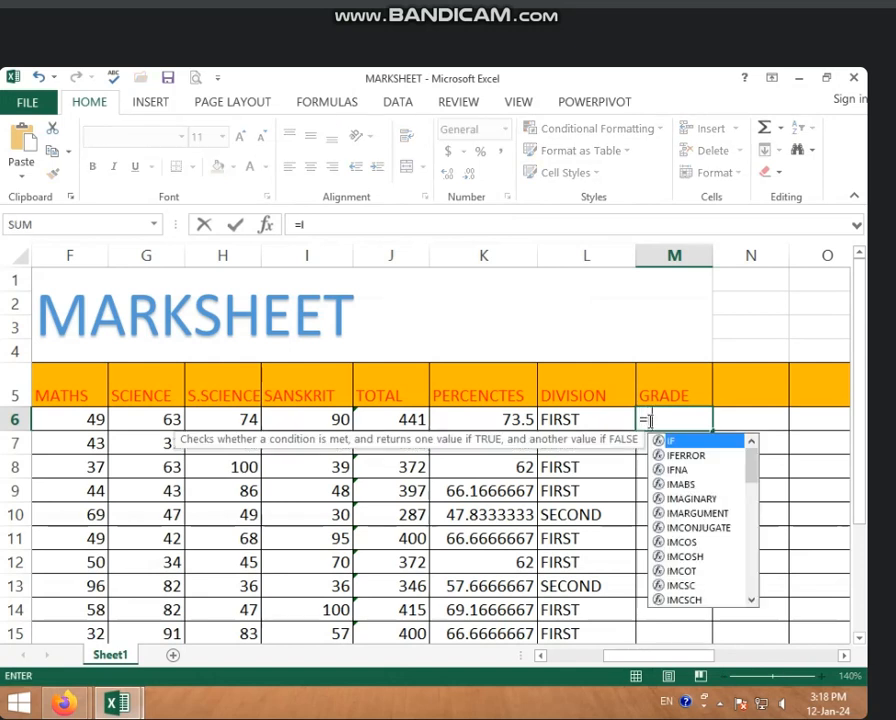
pyautogui.write('F')
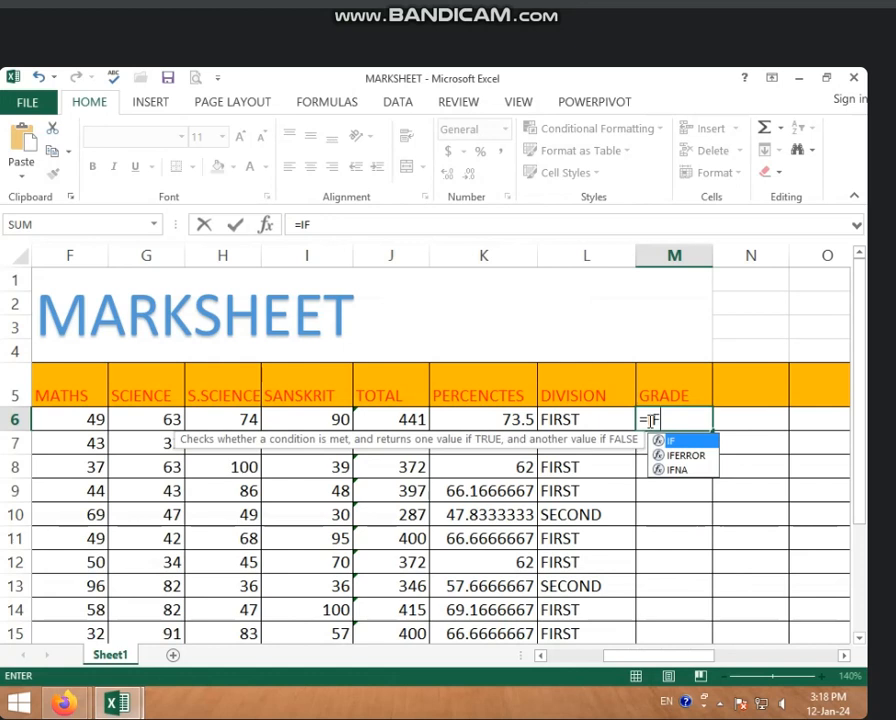
pyautogui.write('(')
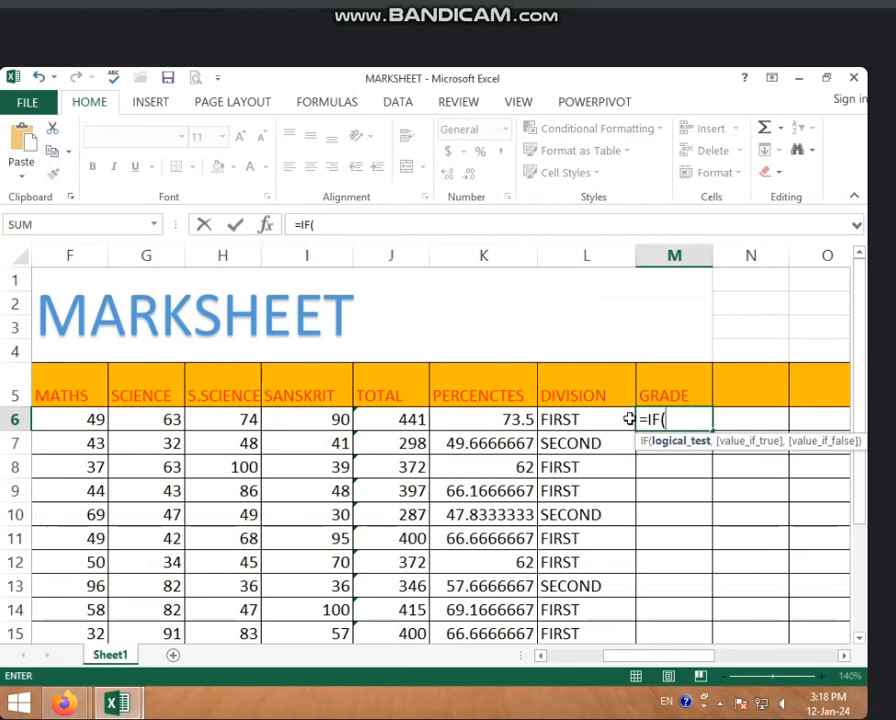
pyautogui.click(476, 419)
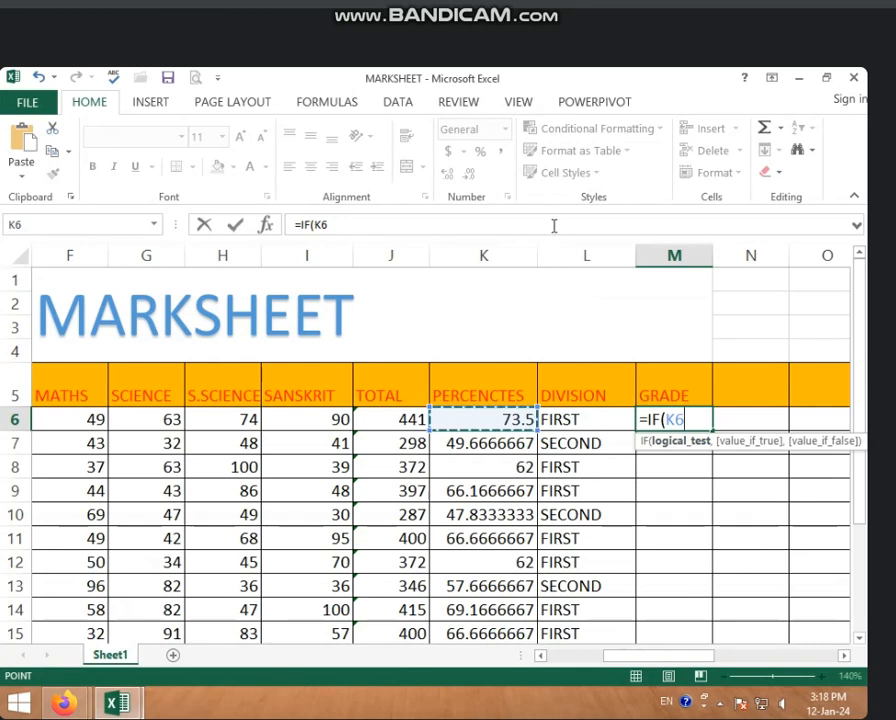
pyautogui.click(382, 229)
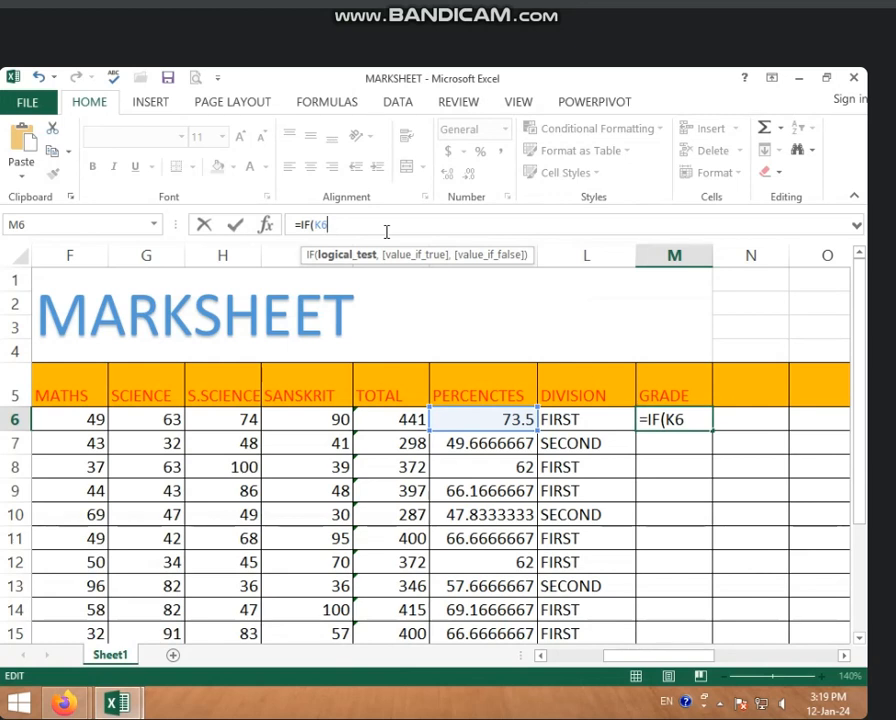
pyautogui.write('>')
pyautogui.press('BackSpace')
pyautogui.press('BackSpace')
pyautogui.press('BackSpace')
pyautogui.press('BackSpace')
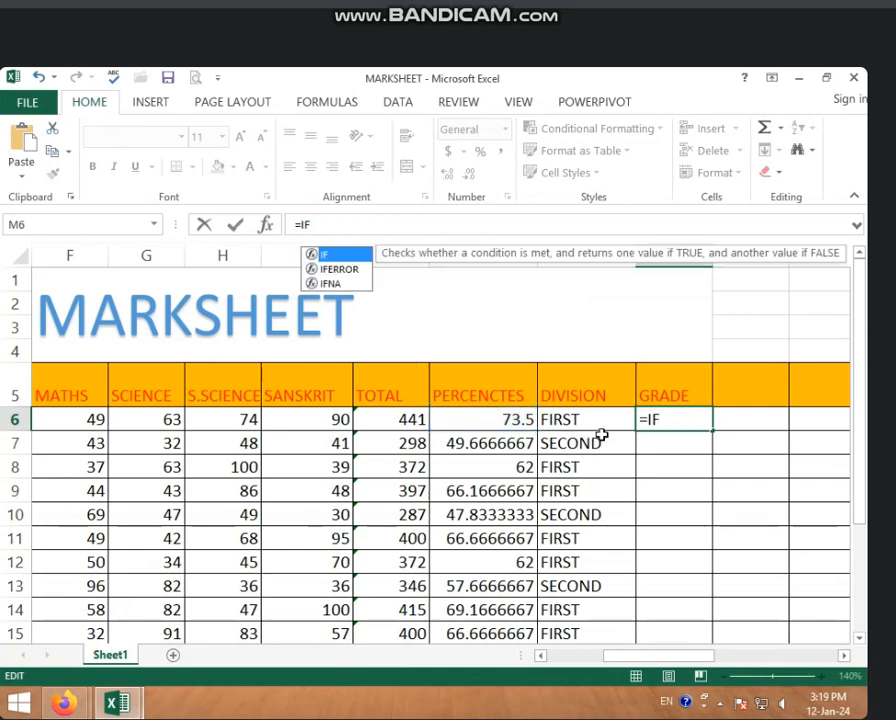
# Add the first test K6>=75 to the IF formula in M6 and start its true result with the letter A
pyautogui.write('(')
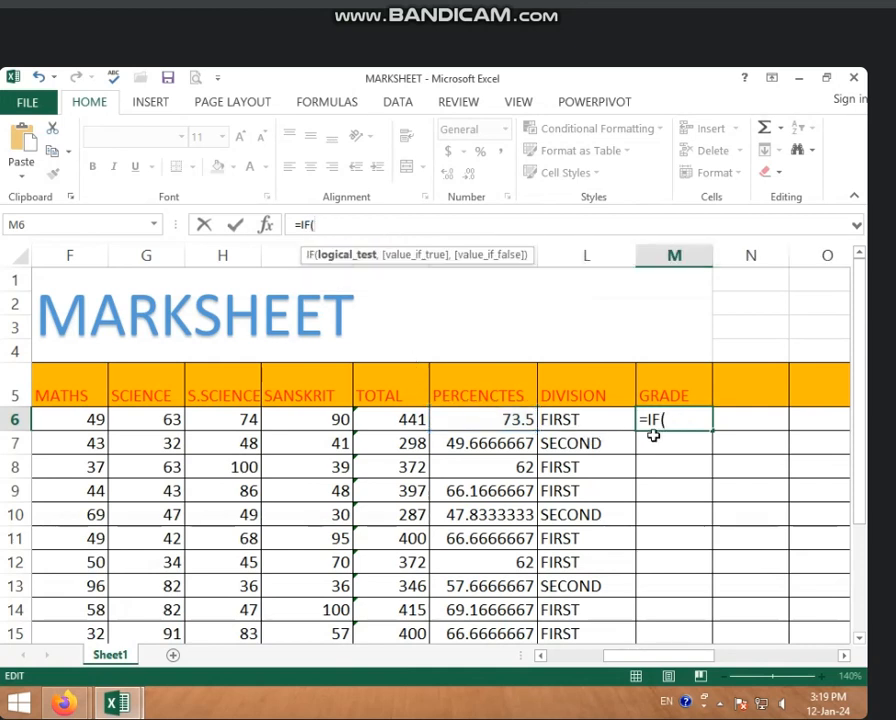
pyautogui.click(490, 420)
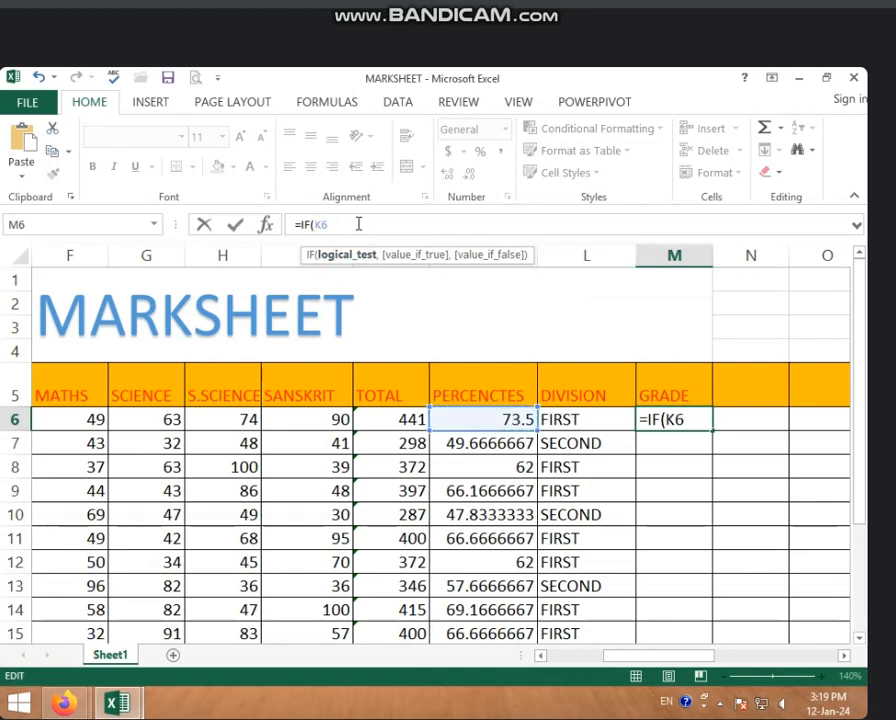
pyautogui.write('>=')
pyautogui.write('75')
pyautogui.write(',"')
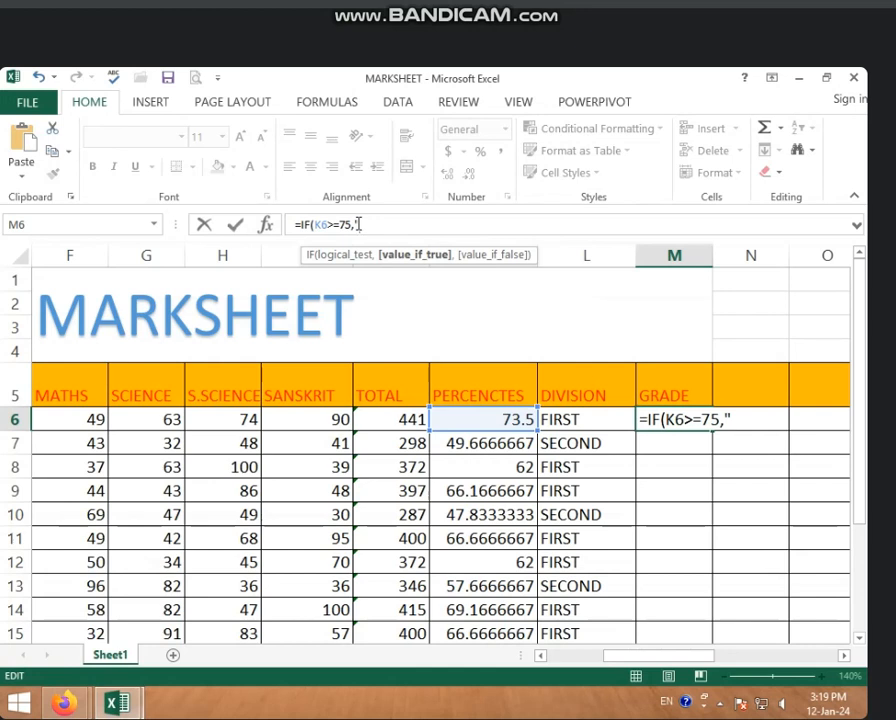
pyautogui.write('A')
pyautogui.write('GRADE')
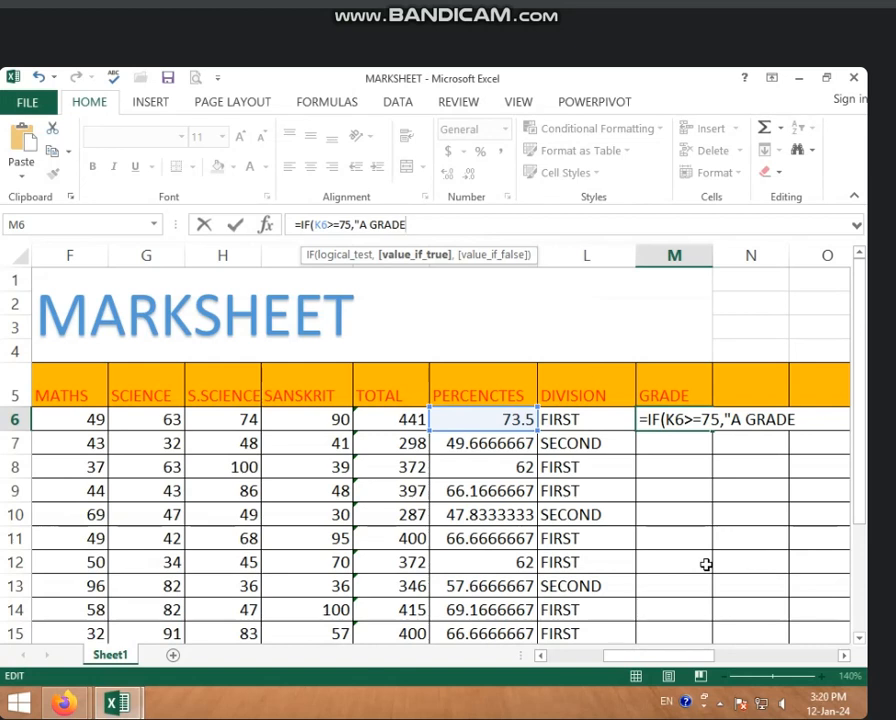
pyautogui.press('BackSpace')
pyautogui.press('BackSpace')
pyautogui.press('BackSpace')
pyautogui.press('BackSpace')
pyautogui.press('BackSpace')
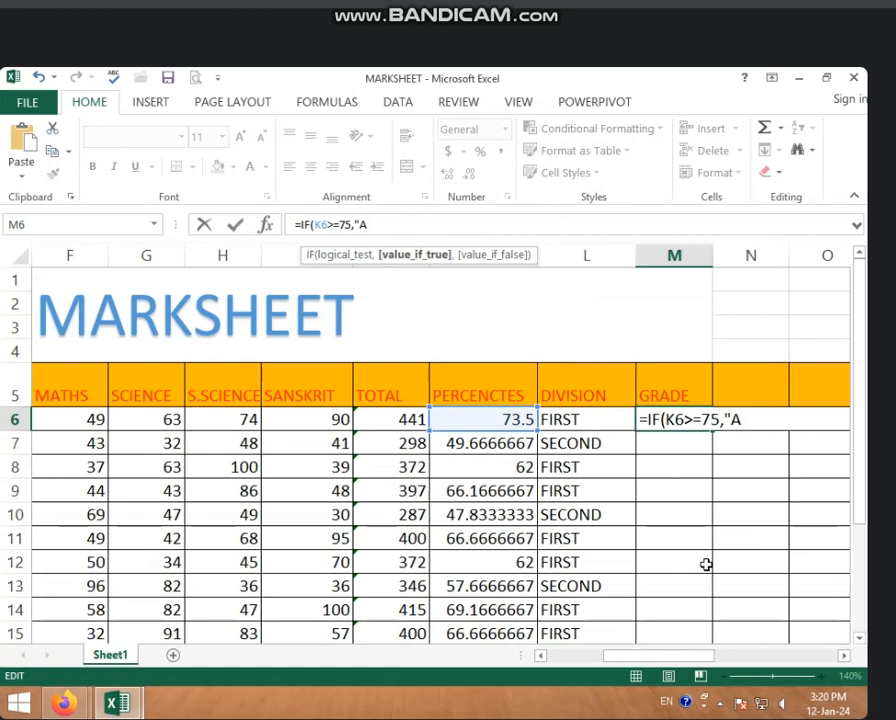
# Close the A result text and begin a nested IF that compares K6 with the >= operator
pyautogui.write('"')
pyautogui.write(',')
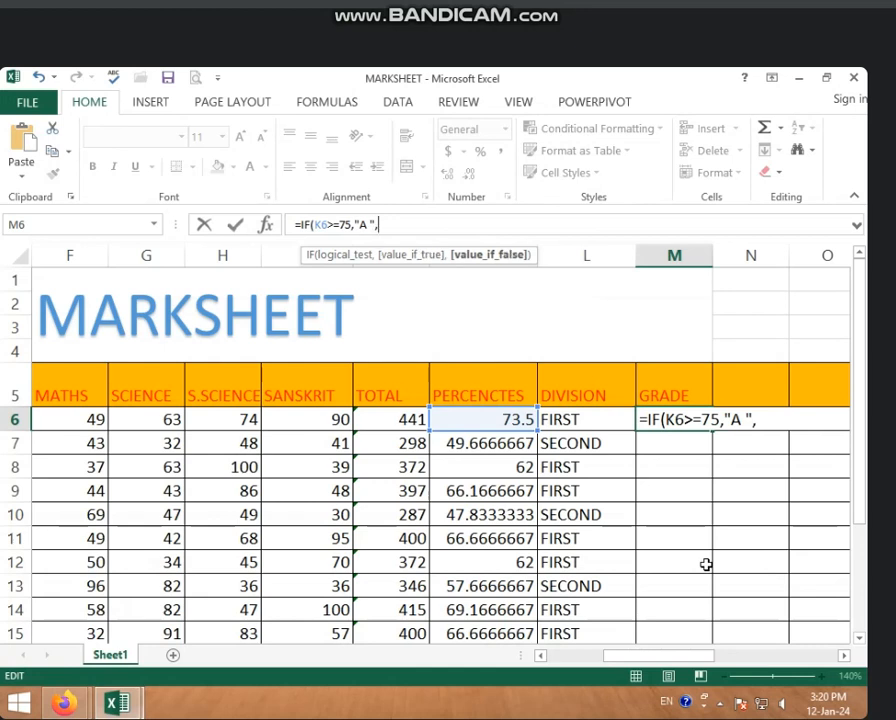
pyautogui.write('IF')
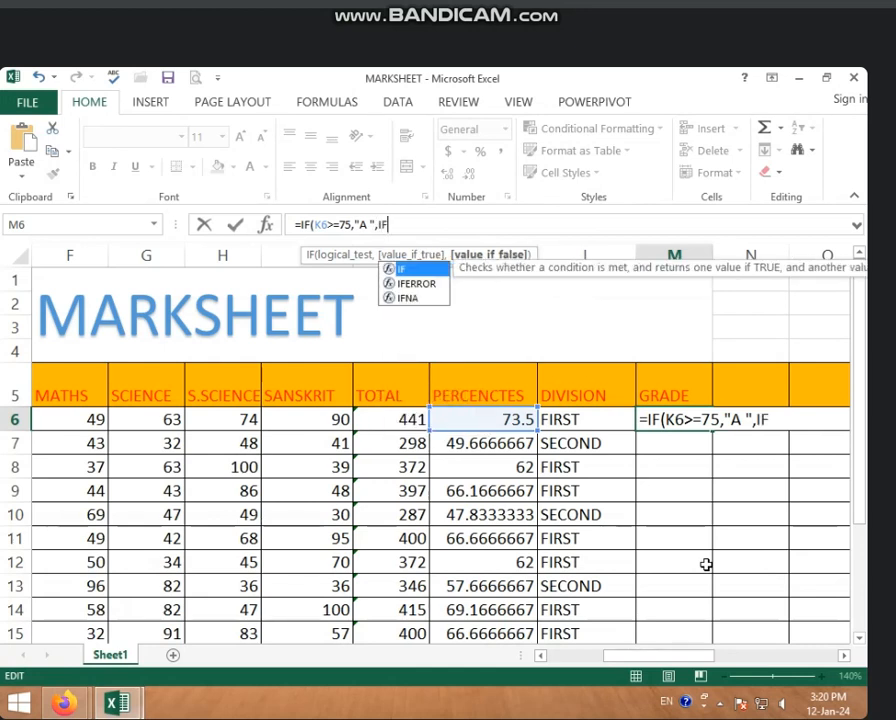
pyautogui.write('(')
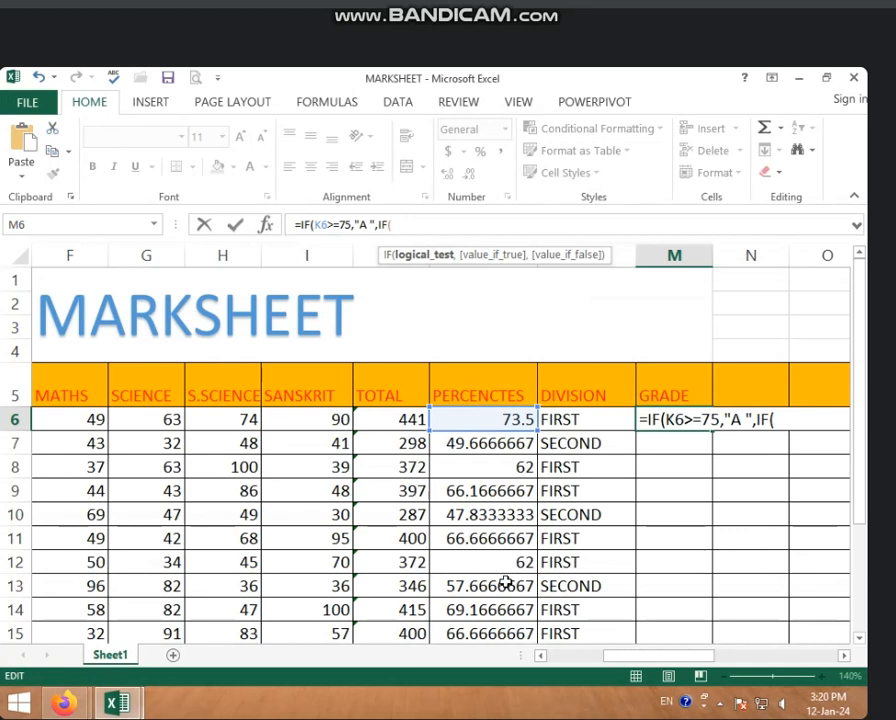
pyautogui.click(466, 420)
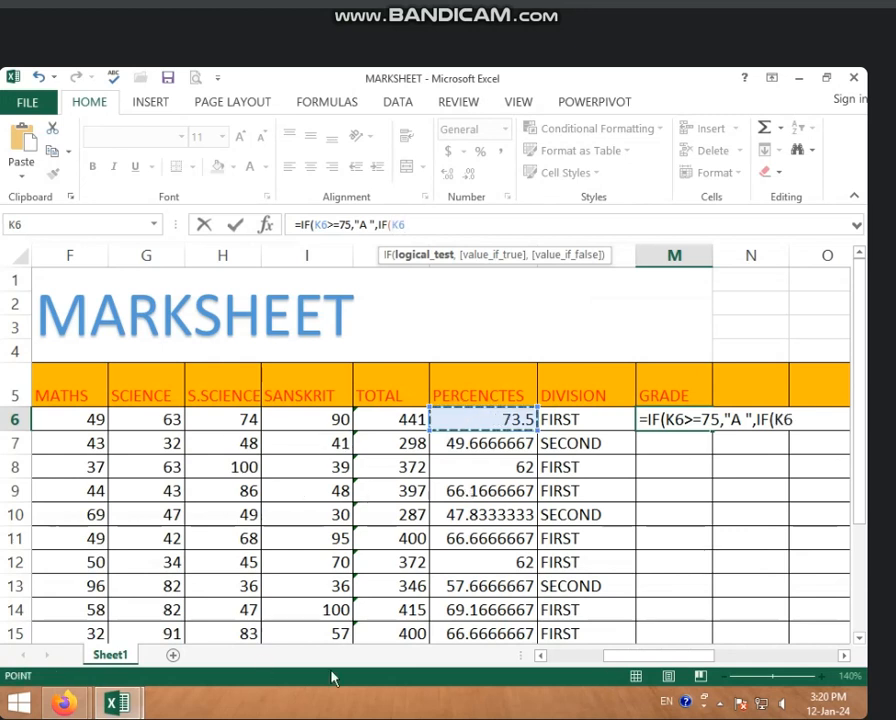
pyautogui.write('>')
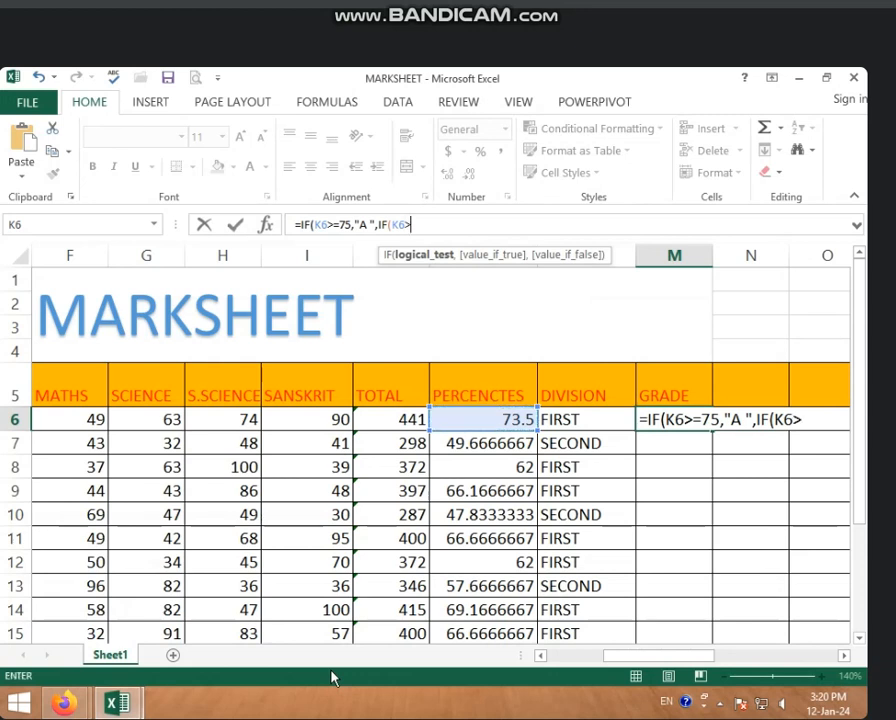
pyautogui.write('=')
# Change the first result to "A +" and complete the second test as K6>=60 with the result "A"
pyautogui.click(373, 223)
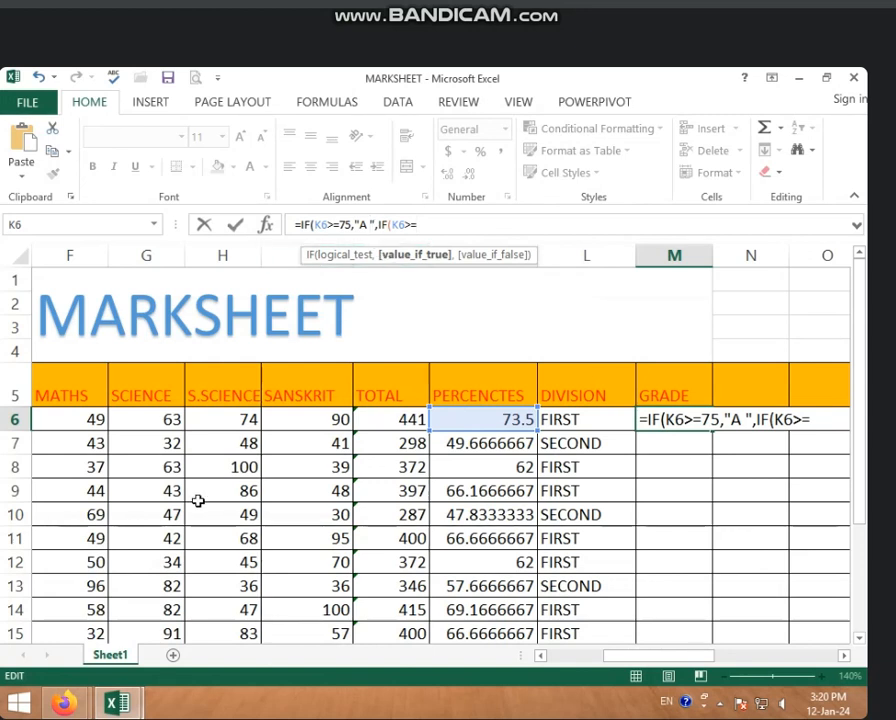
pyautogui.write('+')
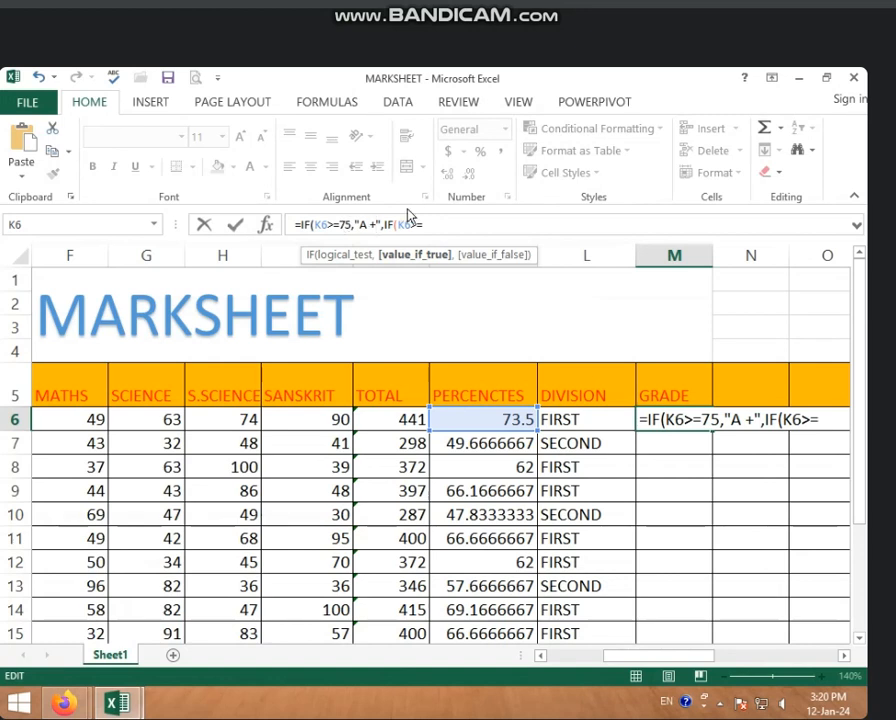
pyautogui.click(443, 225)
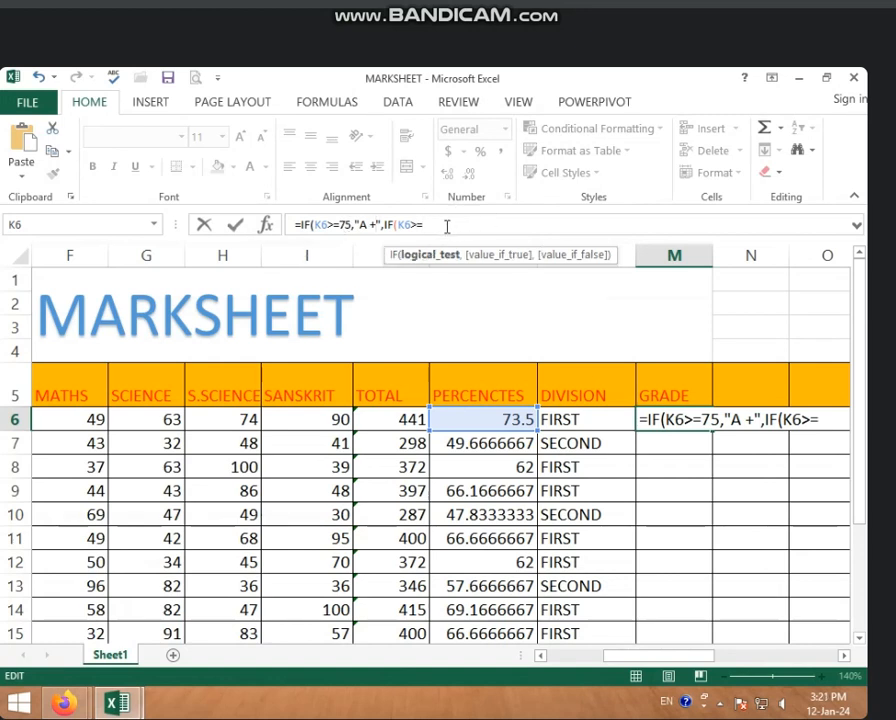
pyautogui.write('60,')
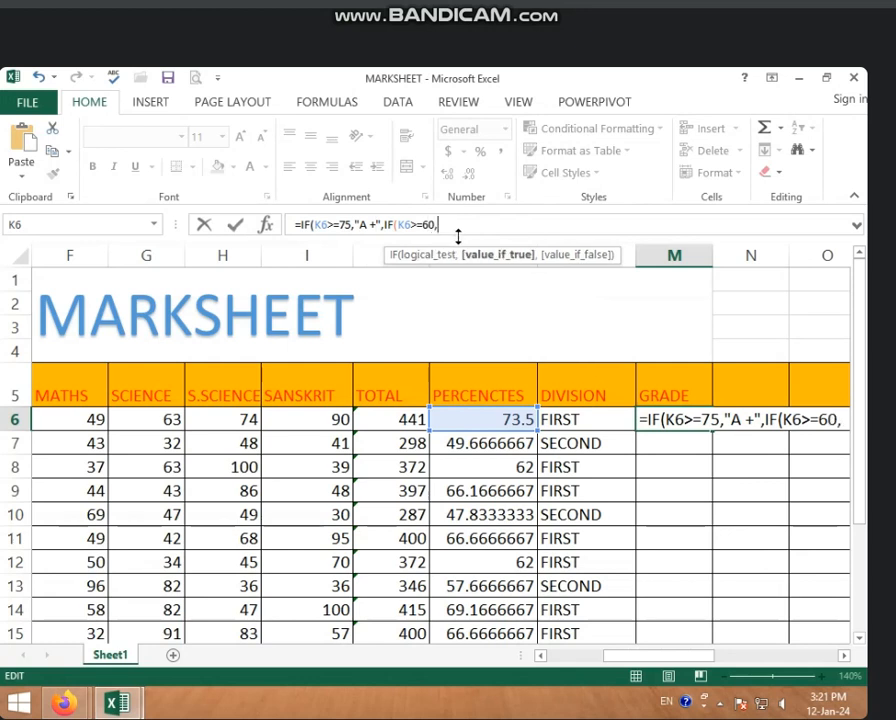
pyautogui.write('"A"')
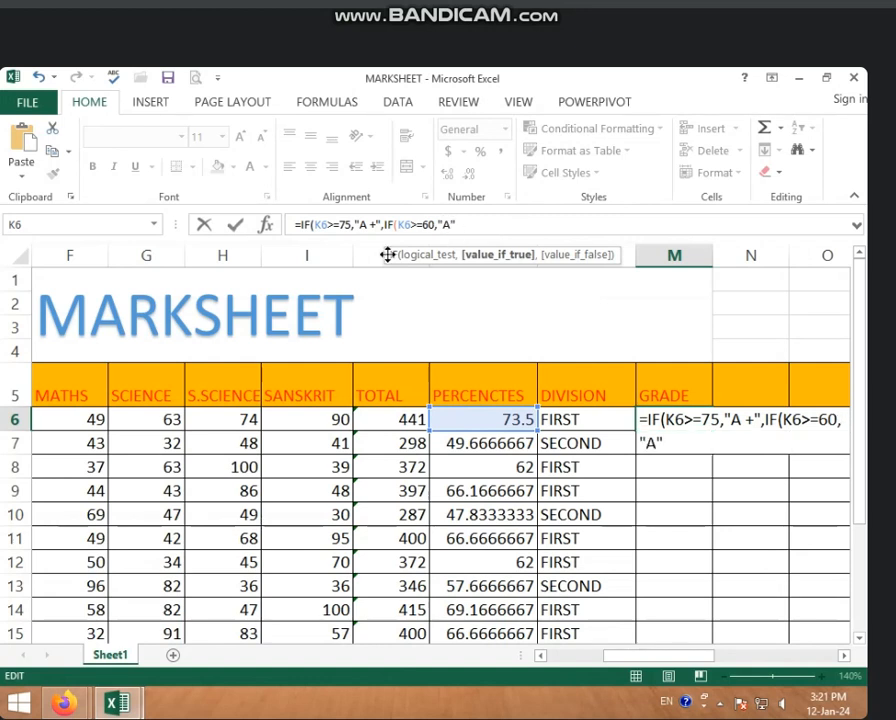
pyautogui.write(',')
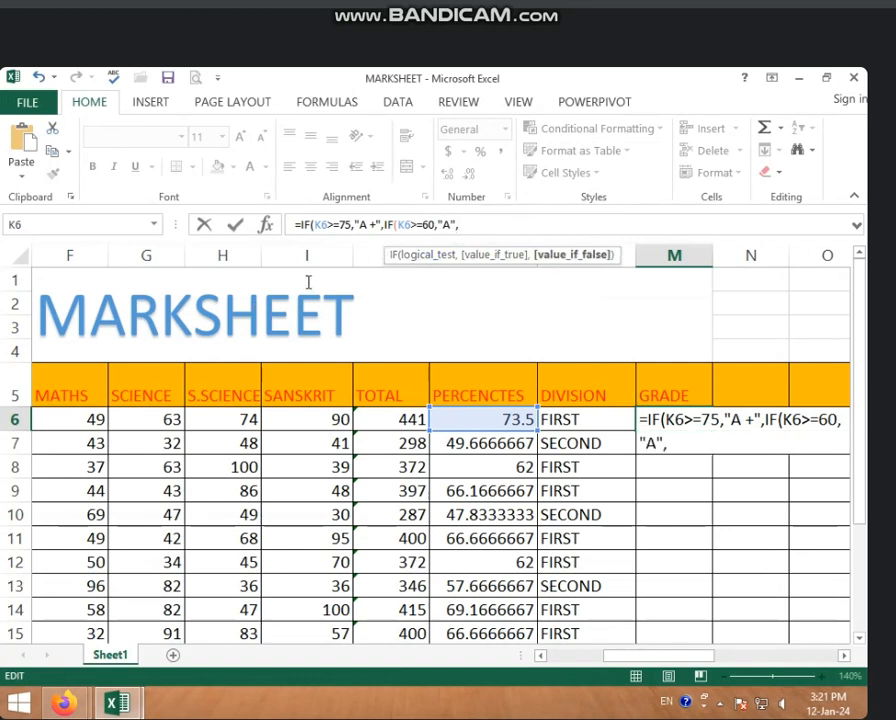
# Add a third nested IF that tests K6>=45 and returns "B"
pyautogui.write('IF')
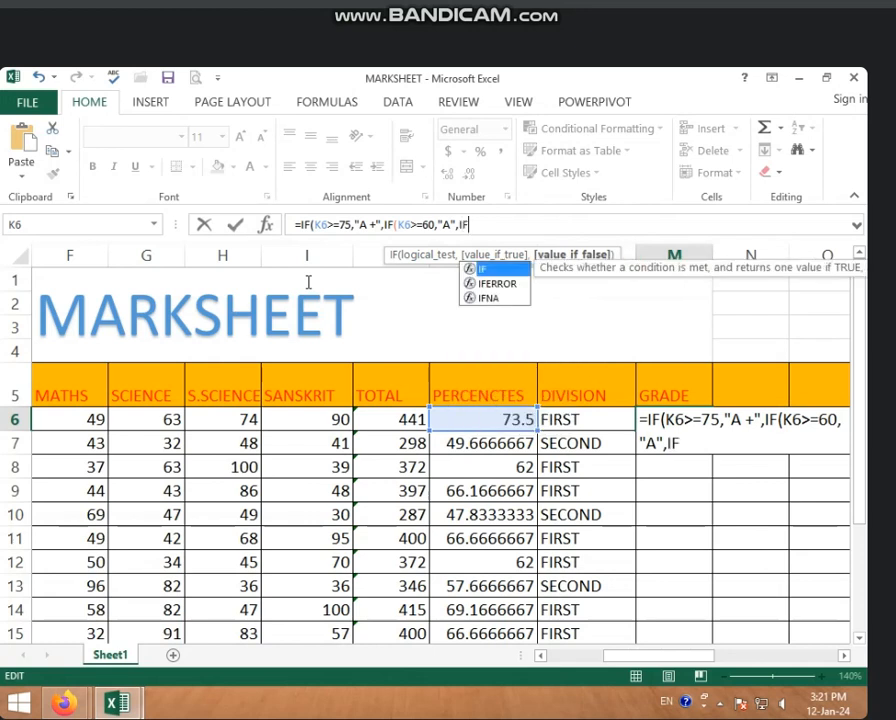
pyautogui.write('(')
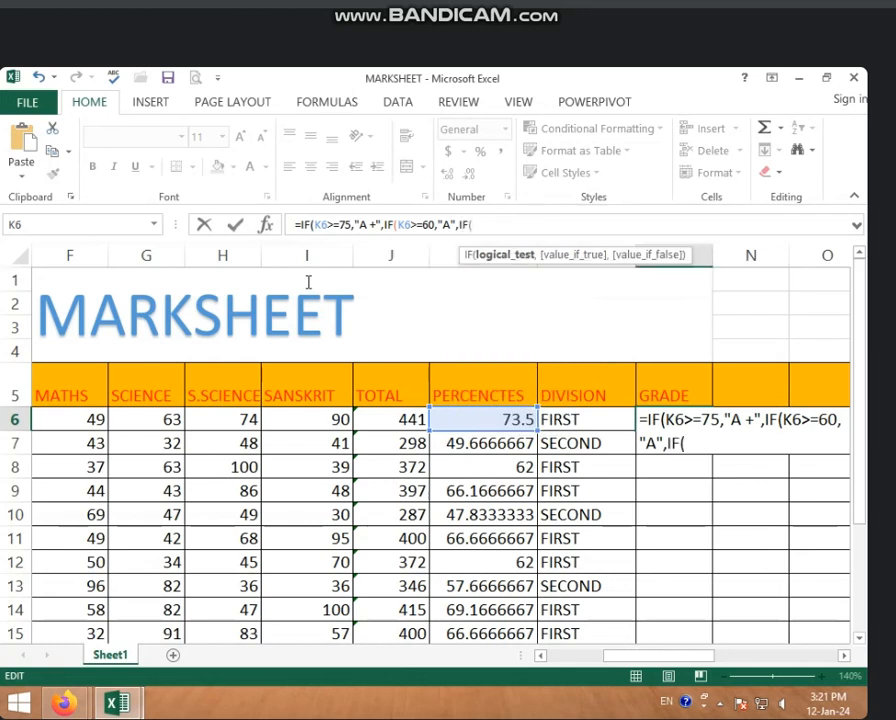
pyautogui.click(468, 419)
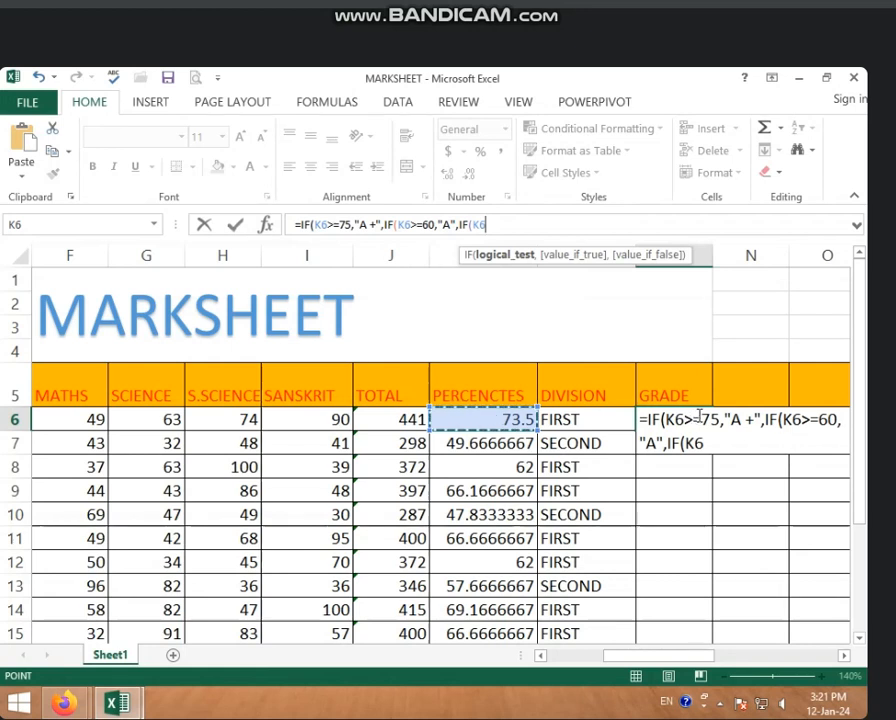
pyautogui.write('>=')
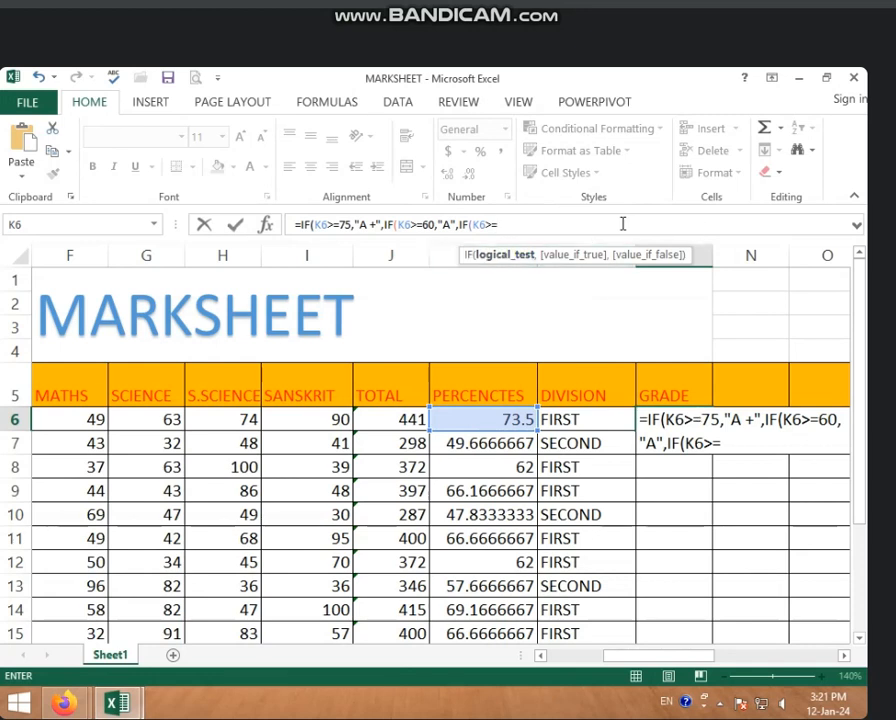
pyautogui.write('45,"')
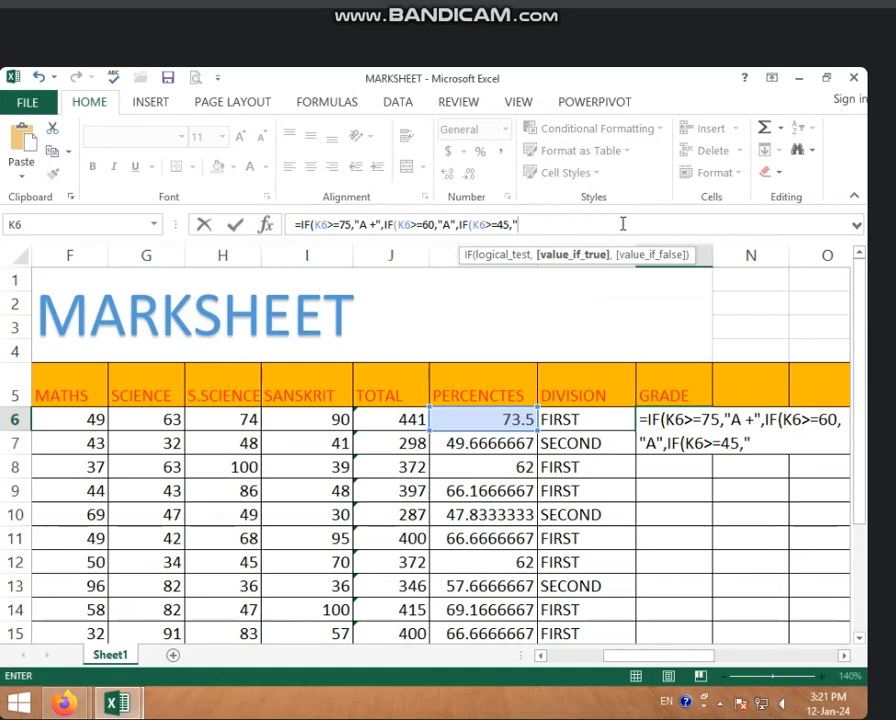
pyautogui.write('B",')
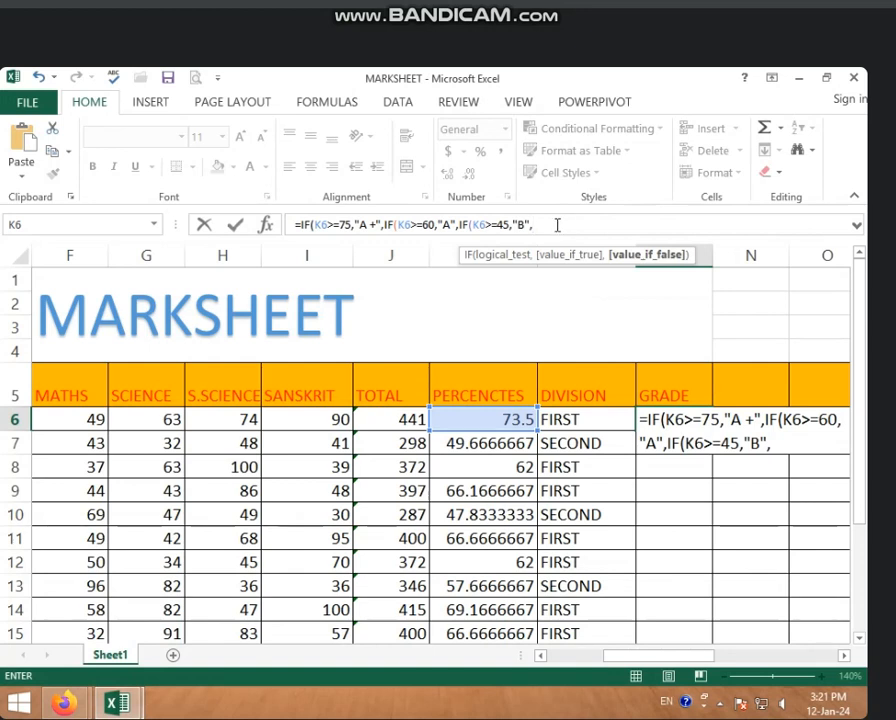
# Change the result of the K6>=45 test to "B+"
pyautogui.click(522, 224)
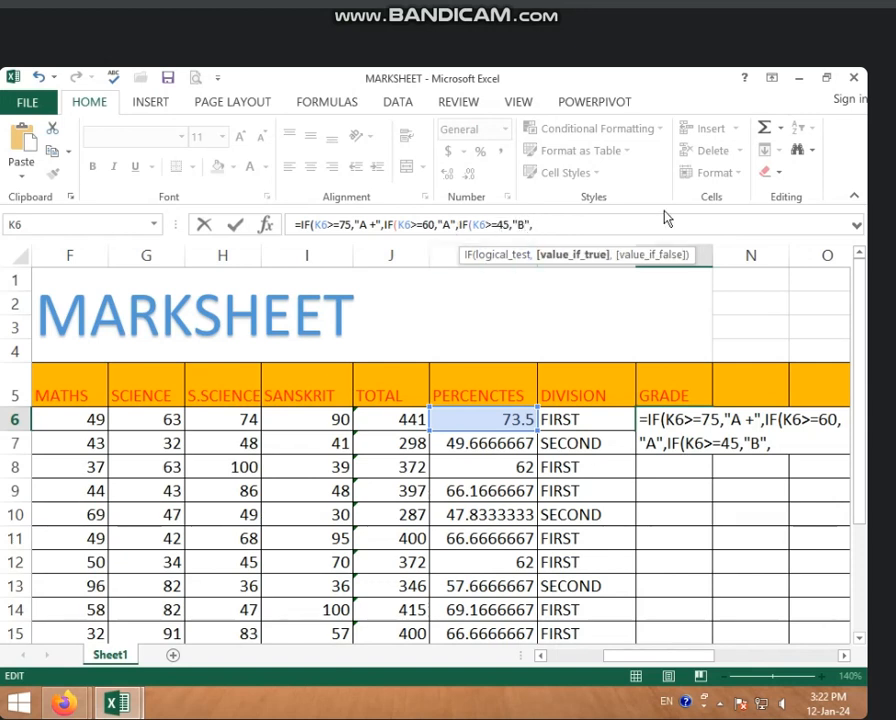
pyautogui.write('+')
pyautogui.click(555, 225)
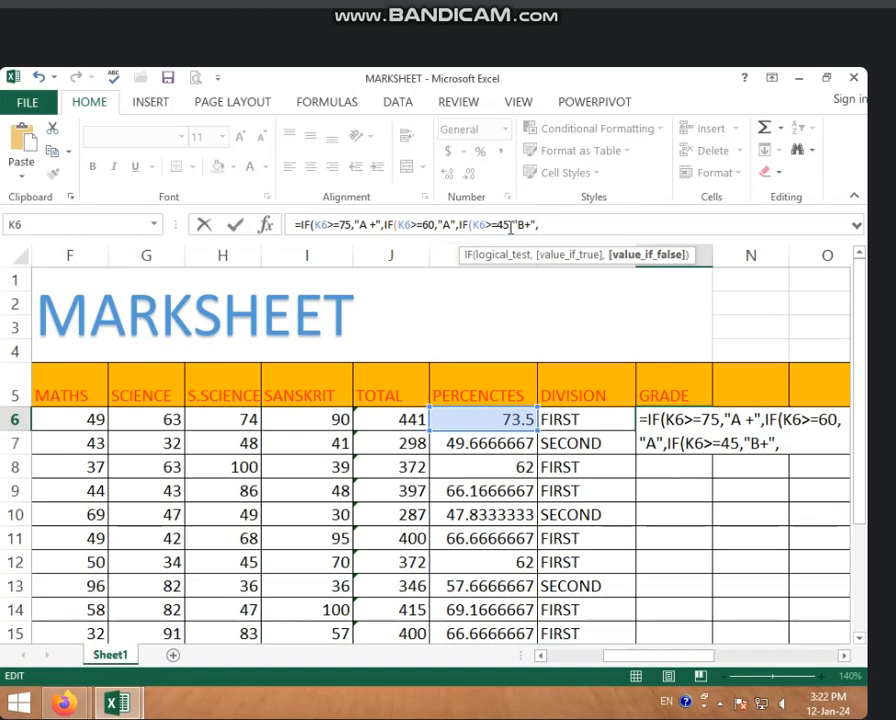
pyautogui.write(',')
# Replace the result of the K6>=45 test with "C" and return to the end of the formula
pyautogui.click(530, 225)
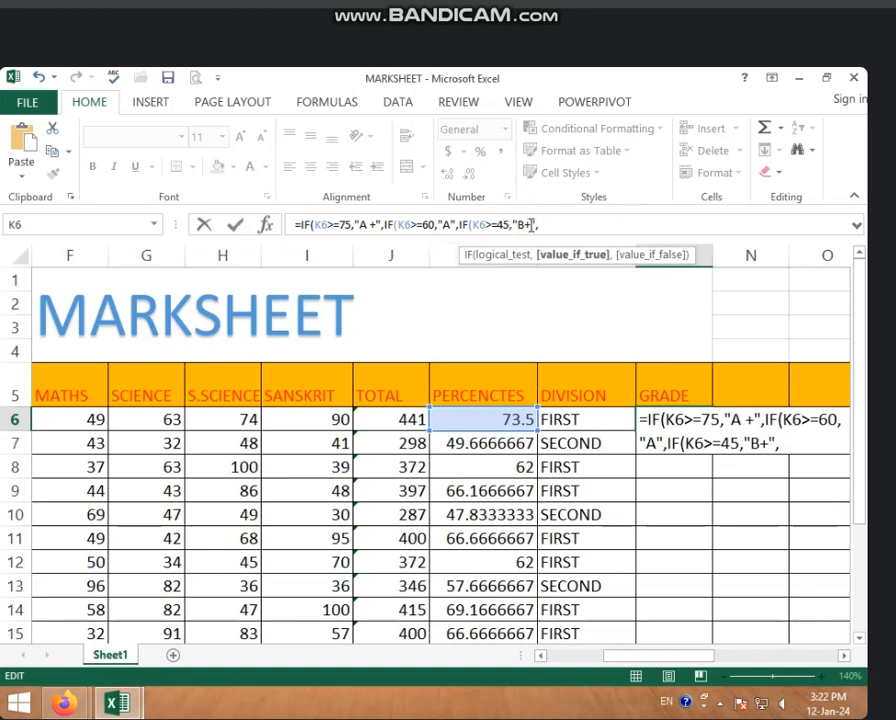
pyautogui.press('BackSpace')
pyautogui.press('BackSpace')
pyautogui.write('C')
pyautogui.click(563, 225)
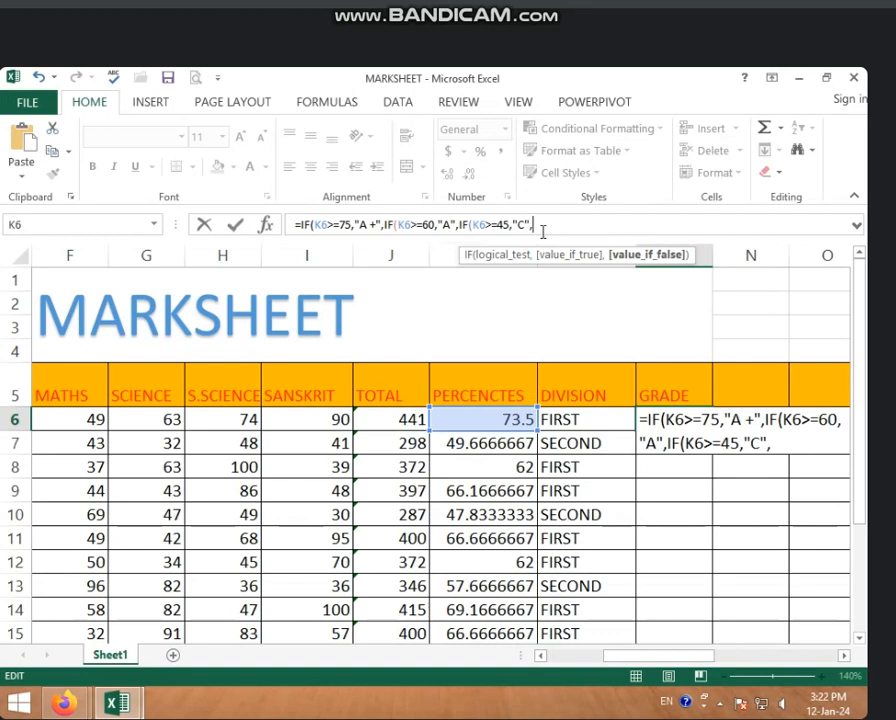
pyautogui.write('IF')
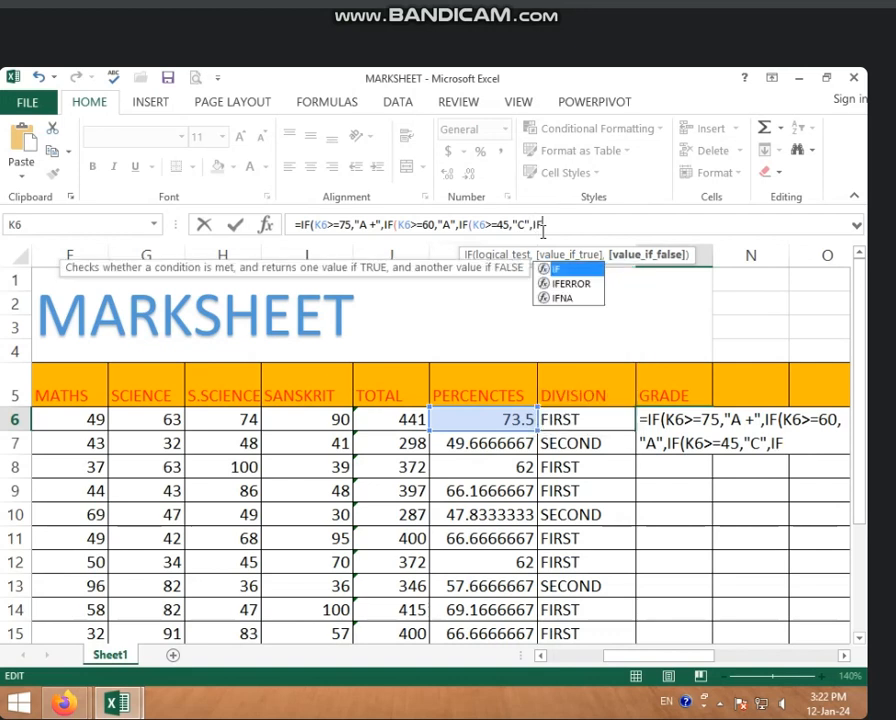
pyautogui.press('BackSpace')
pyautogui.press('BackSpace')
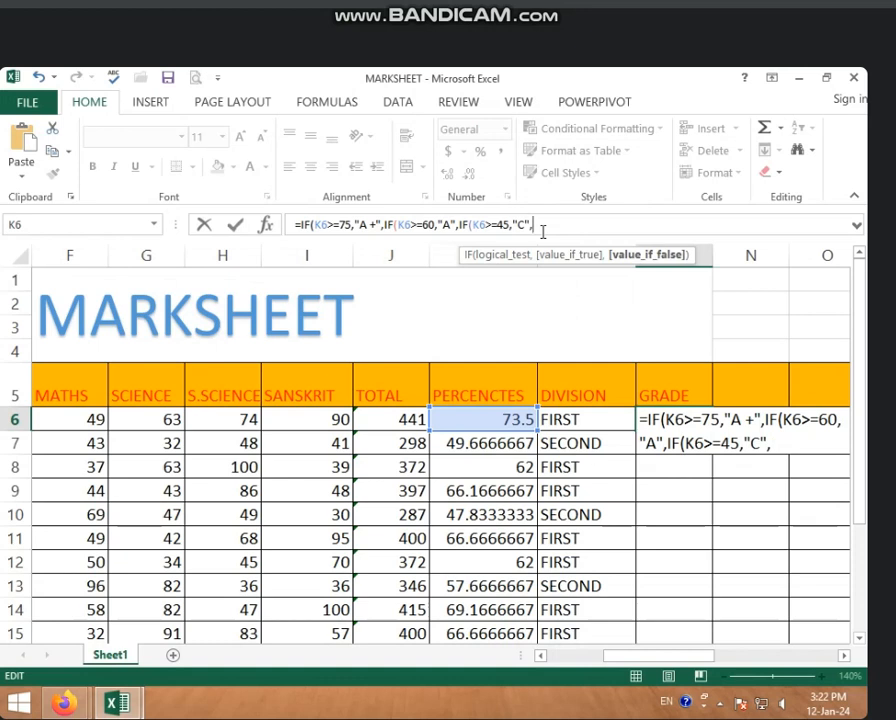
pyautogui.write('"')
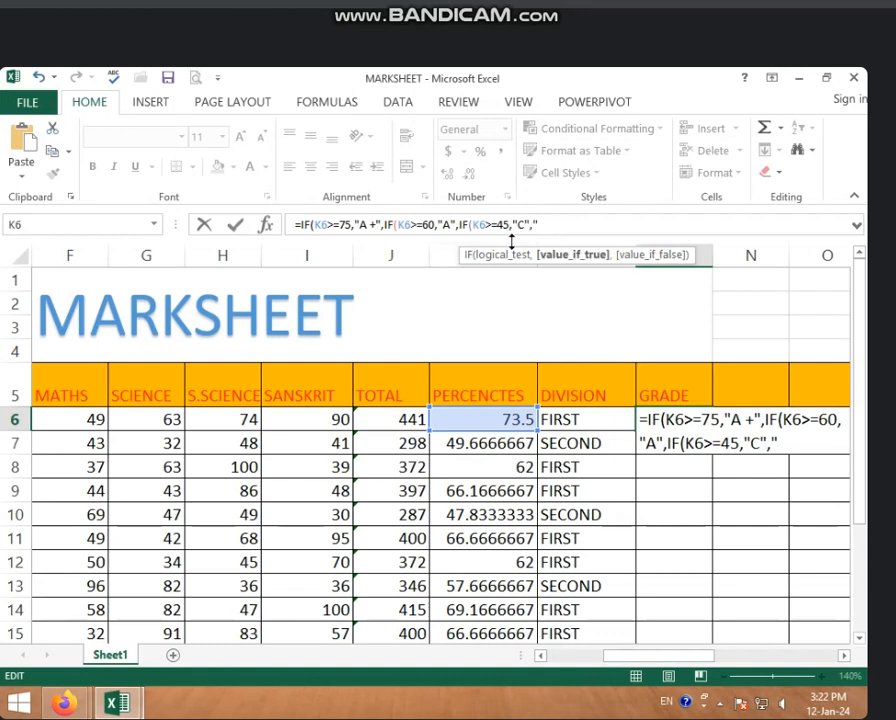
# Change the result of the K6>=45 test to "B" and leave the formula ending at the comma after it
pyautogui.click(528, 225)
pyautogui.press('BackSpace')
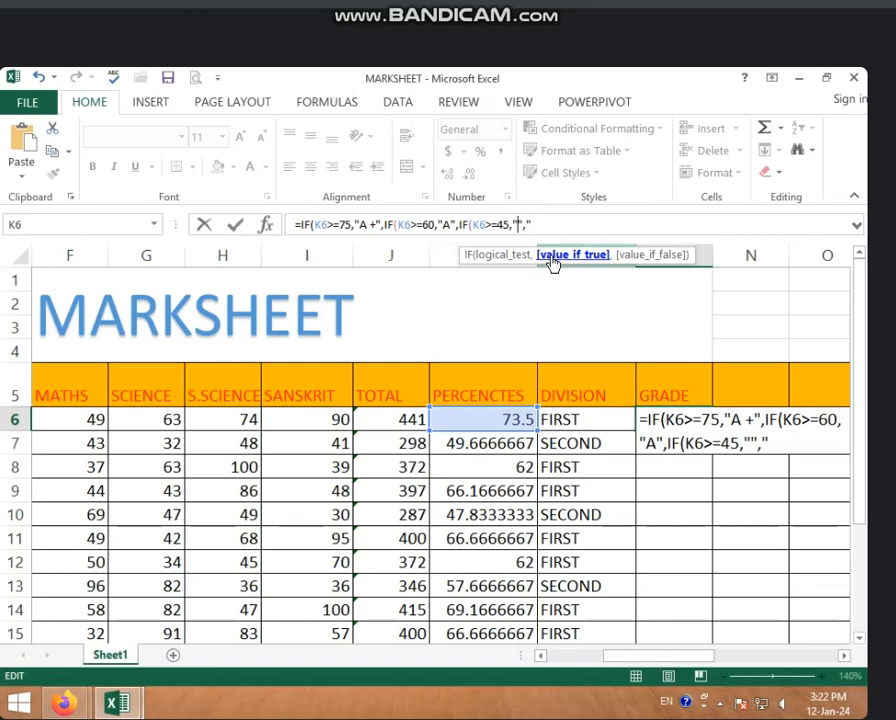
pyautogui.write('B')
pyautogui.click(563, 225)
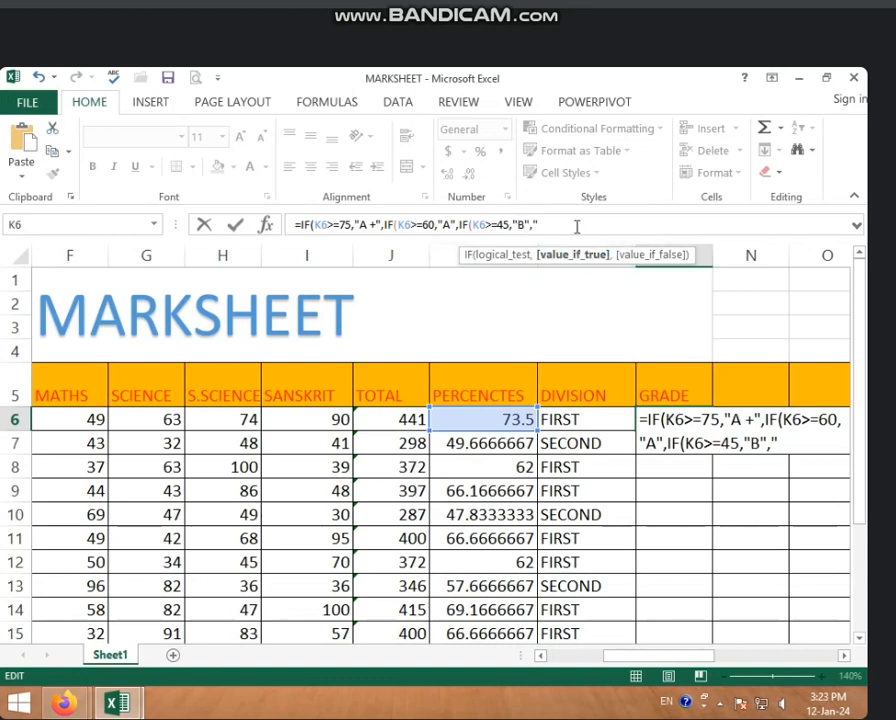
pyautogui.press('BackSpace')
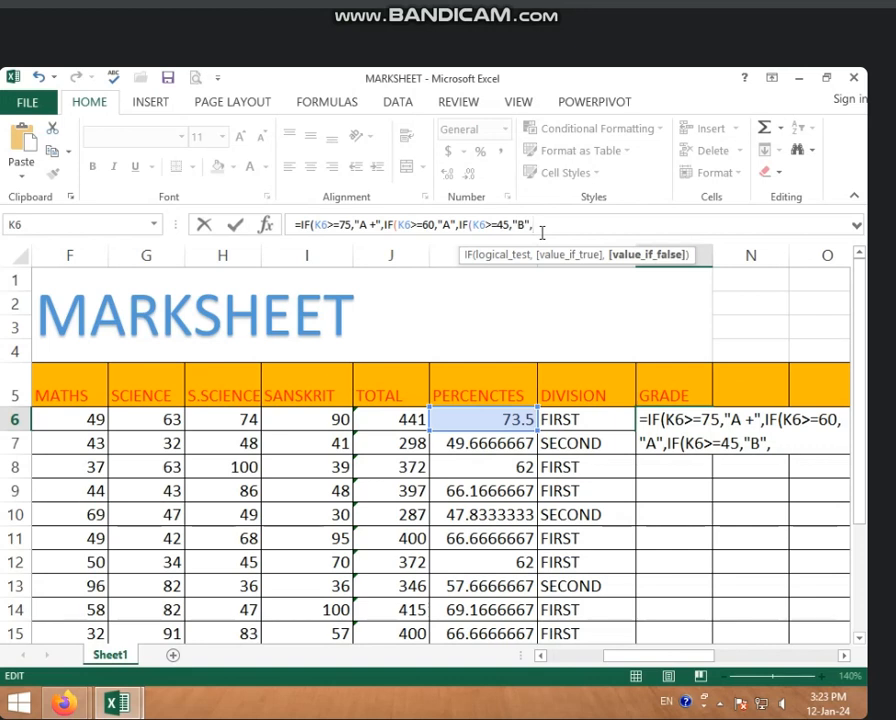
# Add a fourth nested IF that tests K6>=33, returns "C" or otherwise "D", and close and enter the formula
pyautogui.write('IF(')
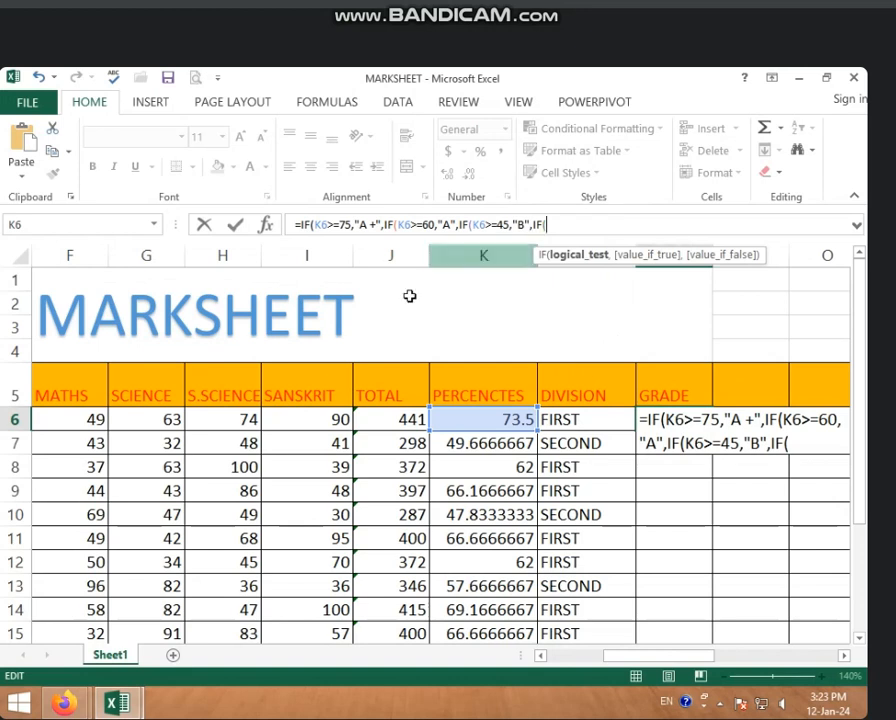
pyautogui.click(480, 418)
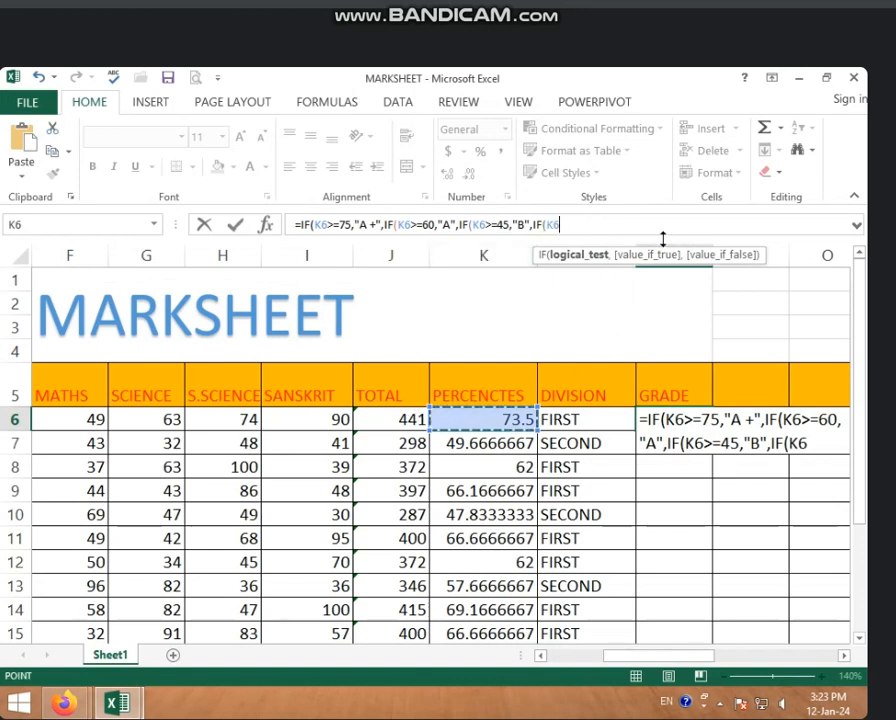
pyautogui.write('>')
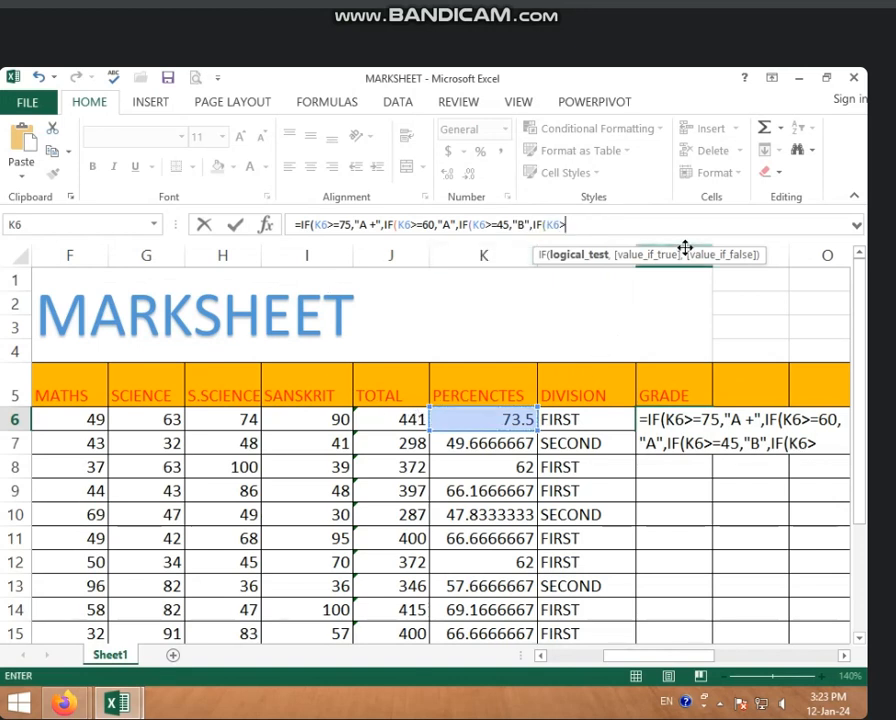
pyautogui.write('=33')
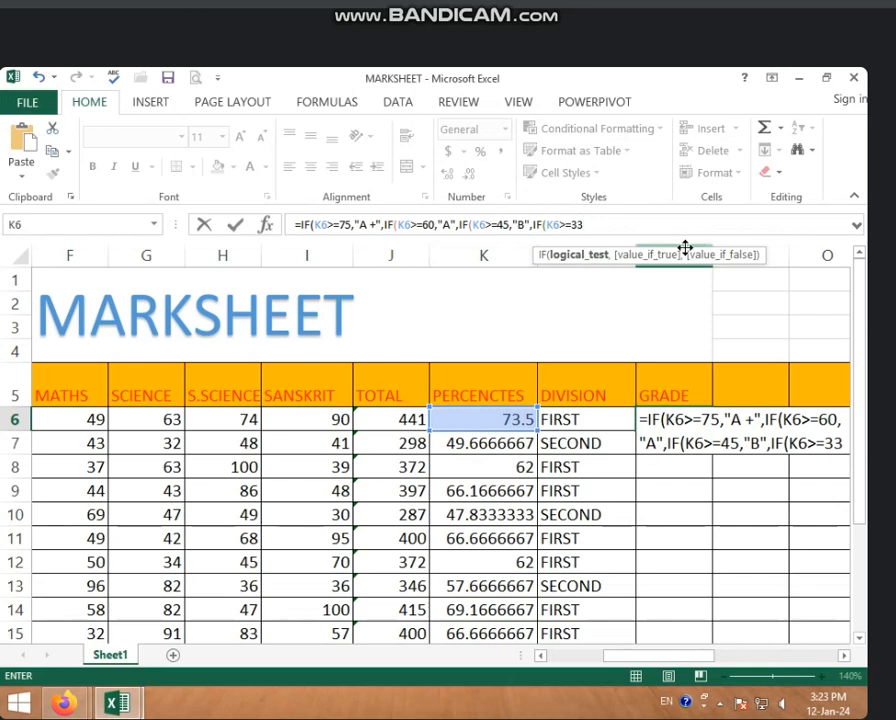
pyautogui.write(',"C')
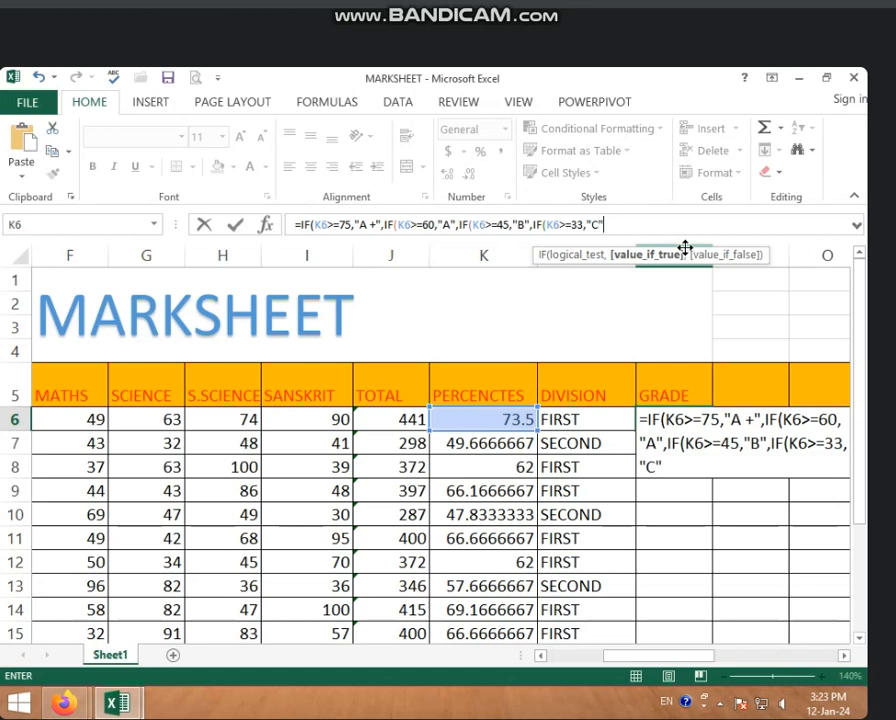
pyautogui.write('","')
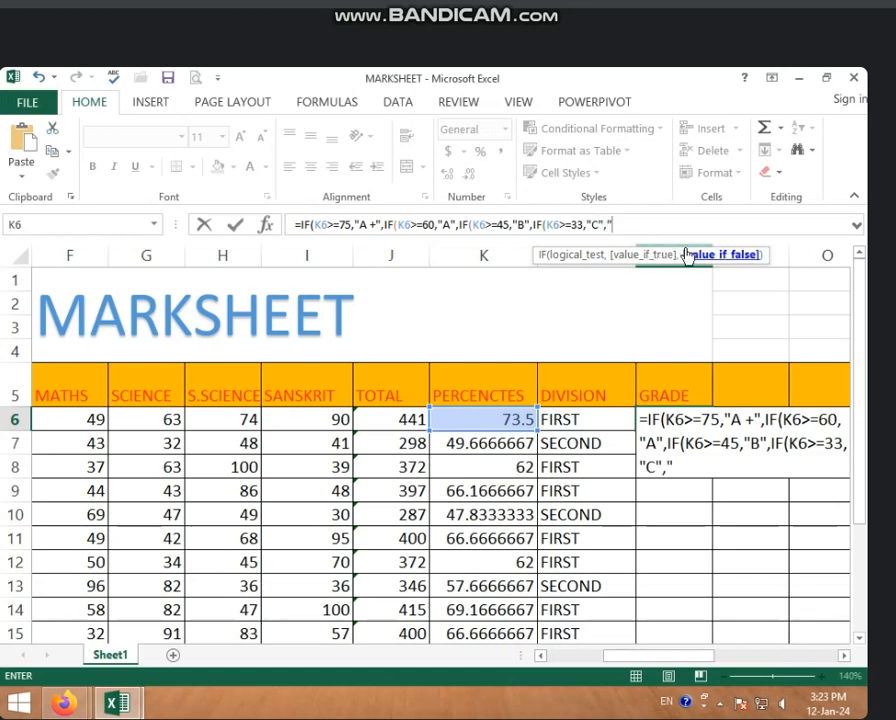
pyautogui.write('D")))')
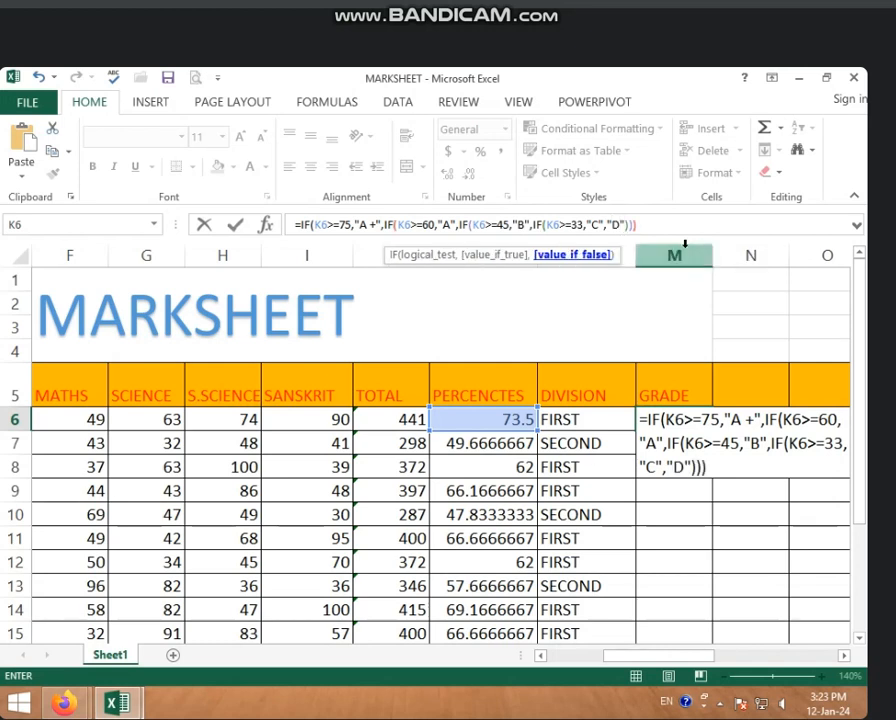
pyautogui.write(')')
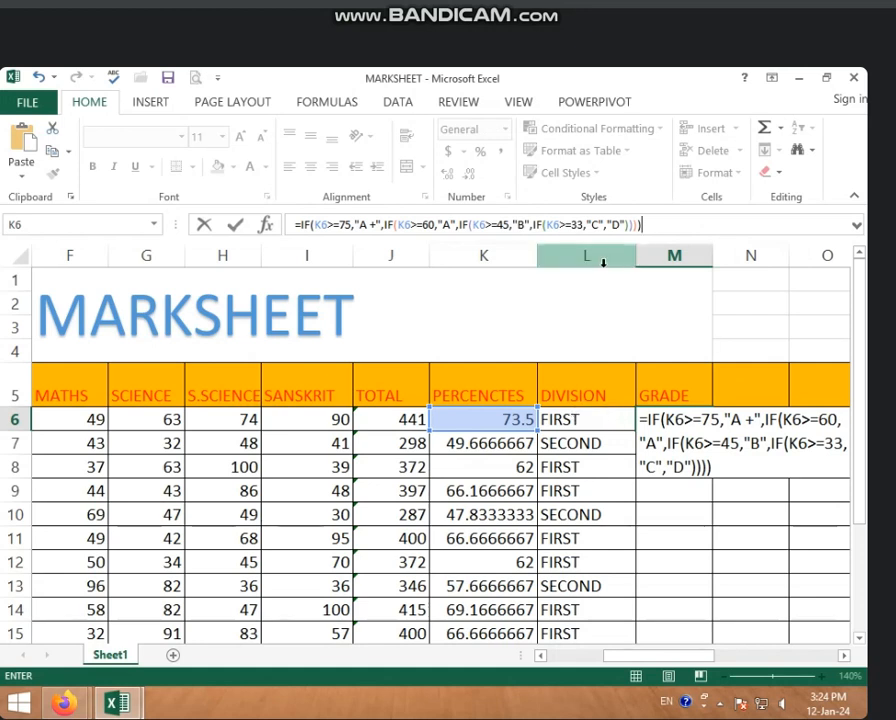
pyautogui.press('Return')
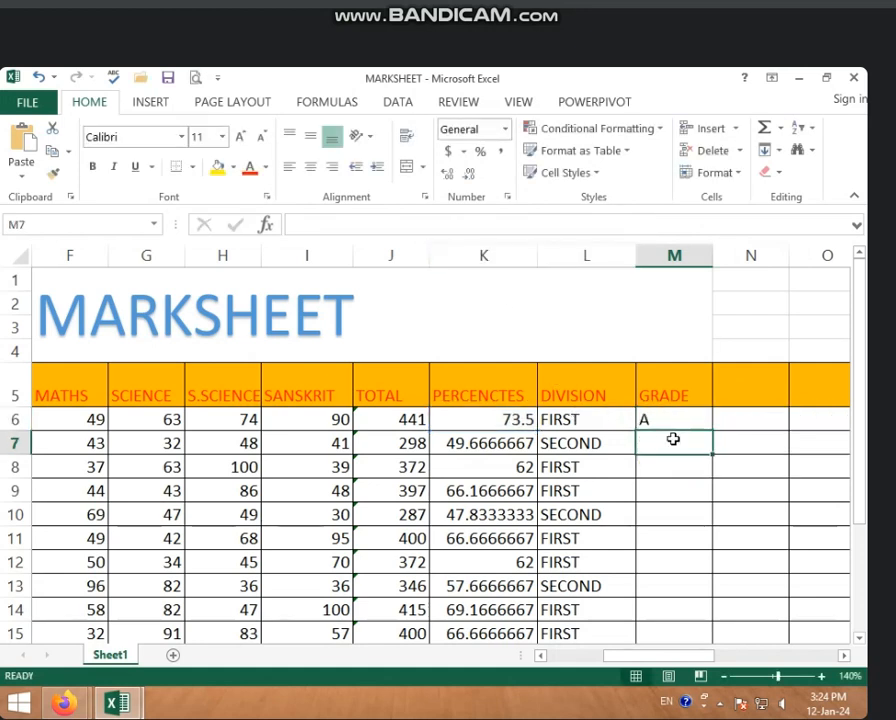
# Fill the grade formula from M6 down the GRADE column through M20
pyautogui.click(673, 424)
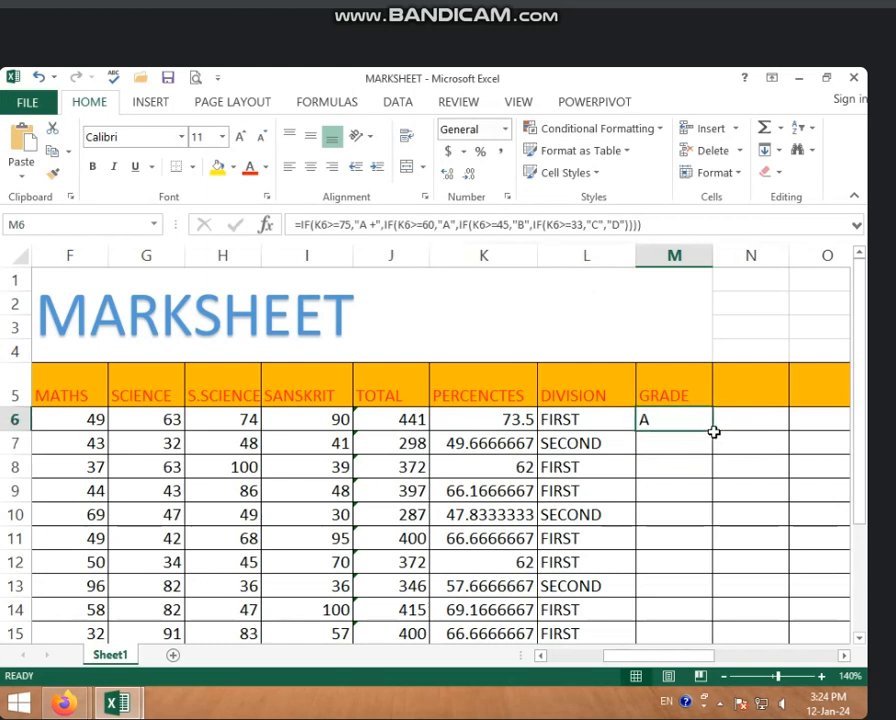
pyautogui.click(714, 433)
pyautogui.click(688, 418)
pyautogui.moveTo(714, 431); pyautogui.dragTo(686, 604)
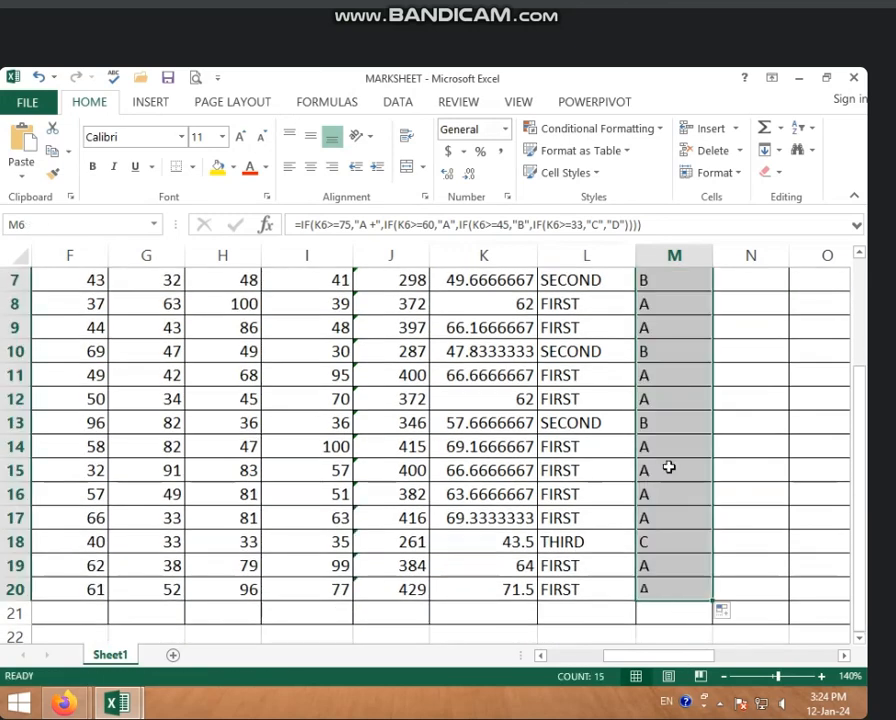
# Change the MATHS mark in row 6 to 75
pyautogui.scroll(2, 668, 466)
pyautogui.click(663, 426)
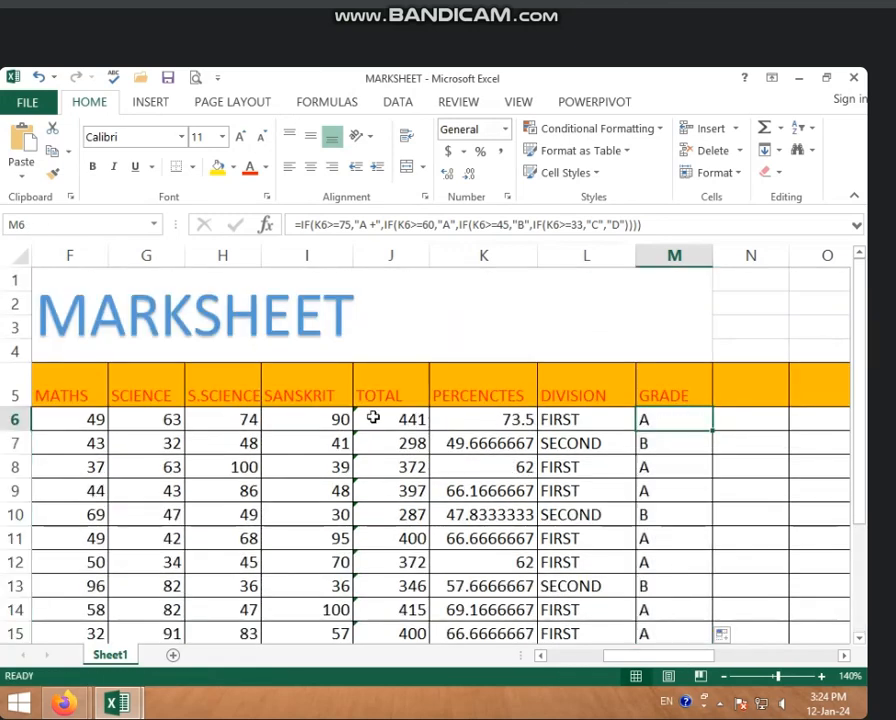
pyautogui.click(90, 422)
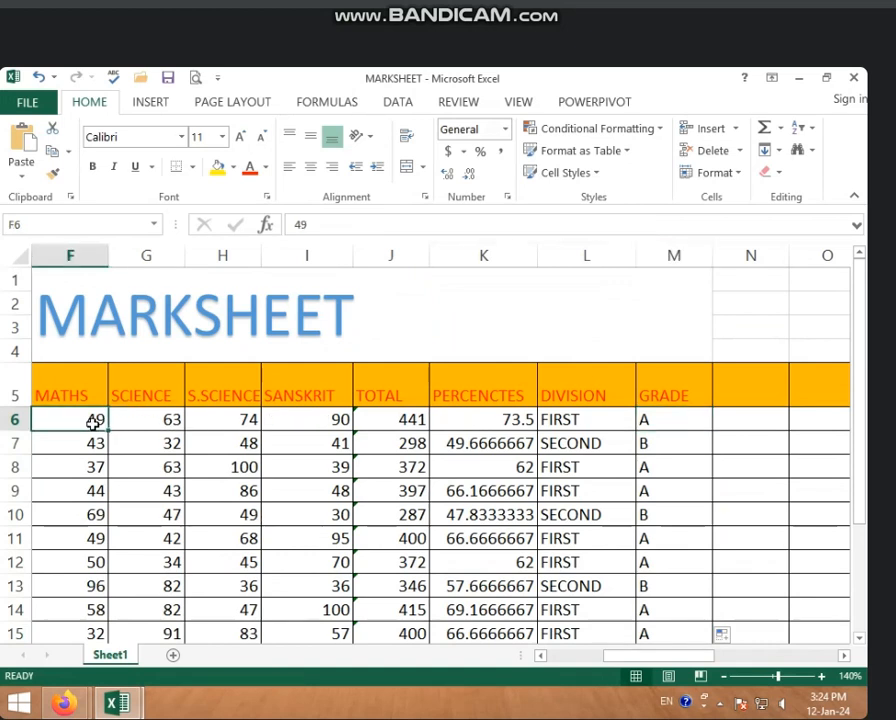
pyautogui.write('75')
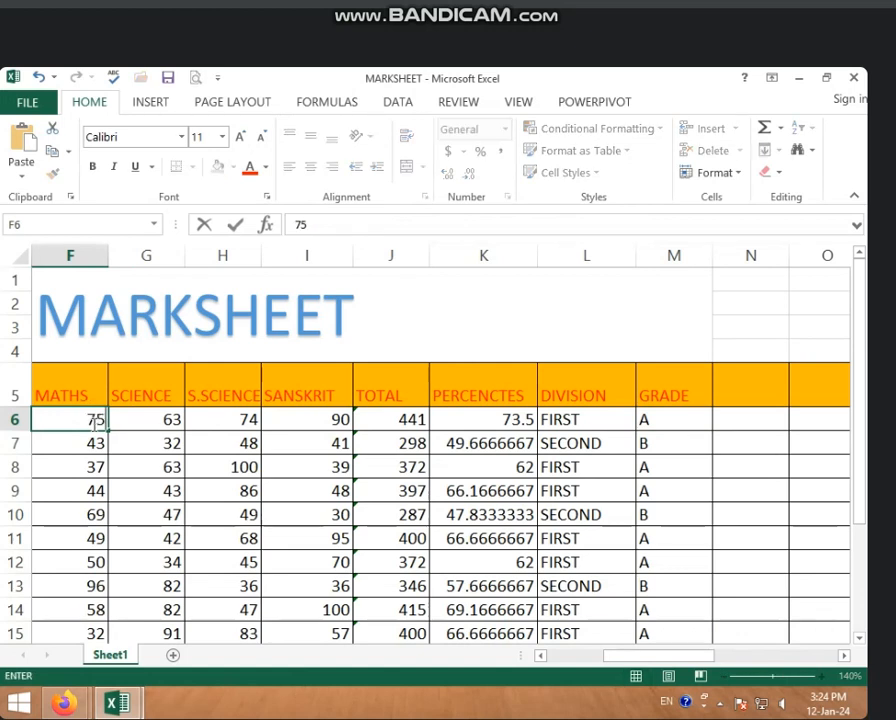
pyautogui.press('Return')
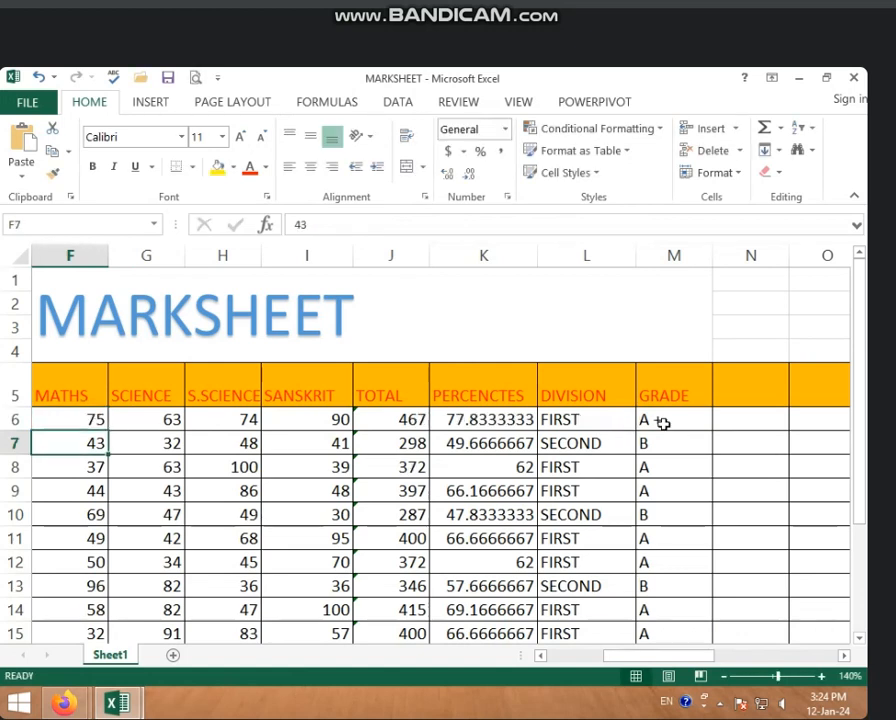
# Remove the K6>=75 test with its "A +" result from the formula in M6, delete the surplus closing parenthesis, and enter it
pyautogui.click(567, 423)
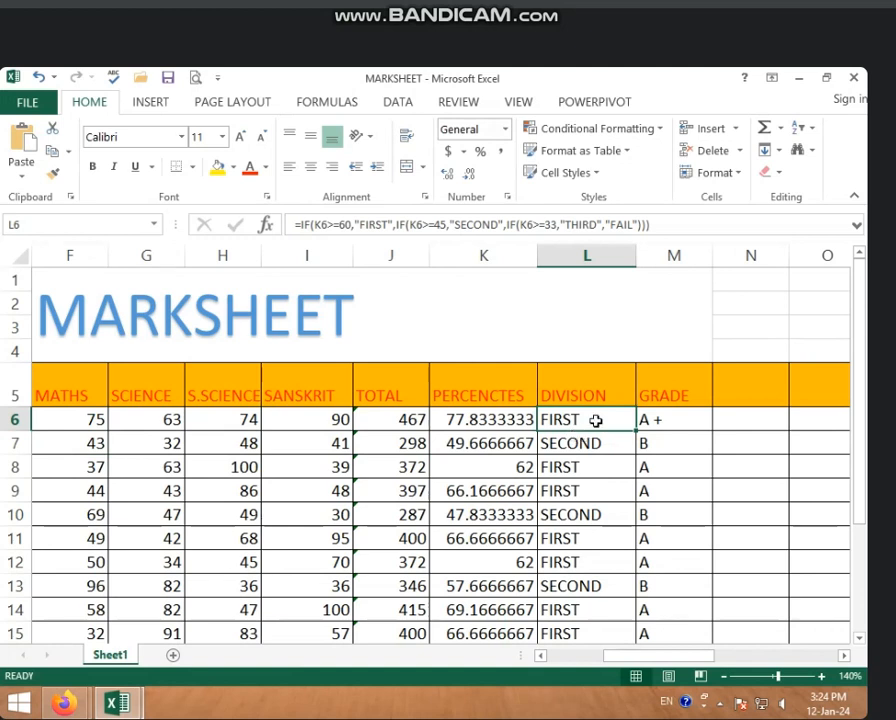
pyautogui.click(682, 426)
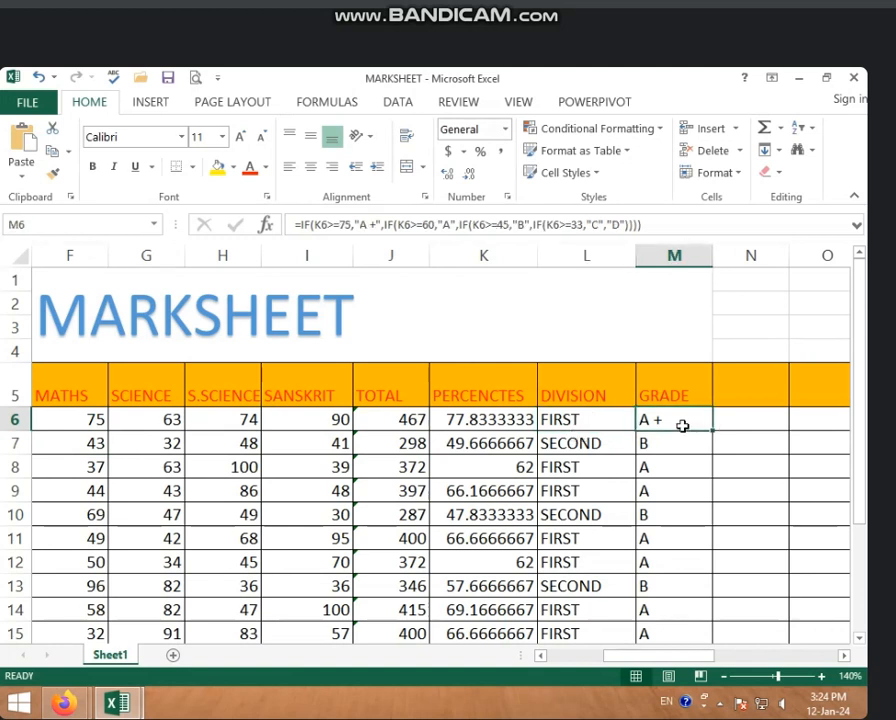
pyautogui.click(592, 422)
pyautogui.click(676, 422)
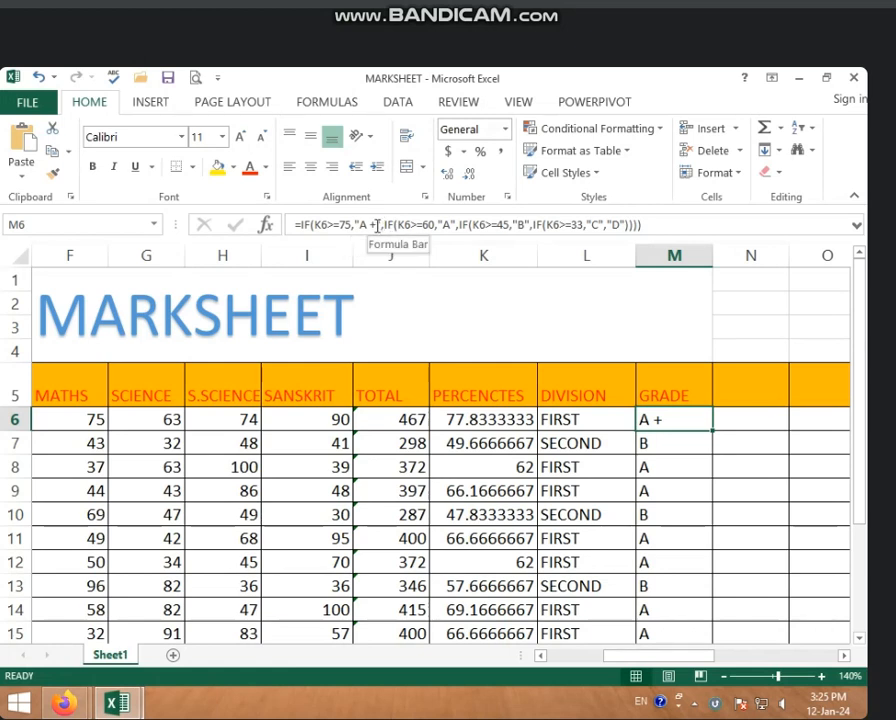
pyautogui.click(384, 226)
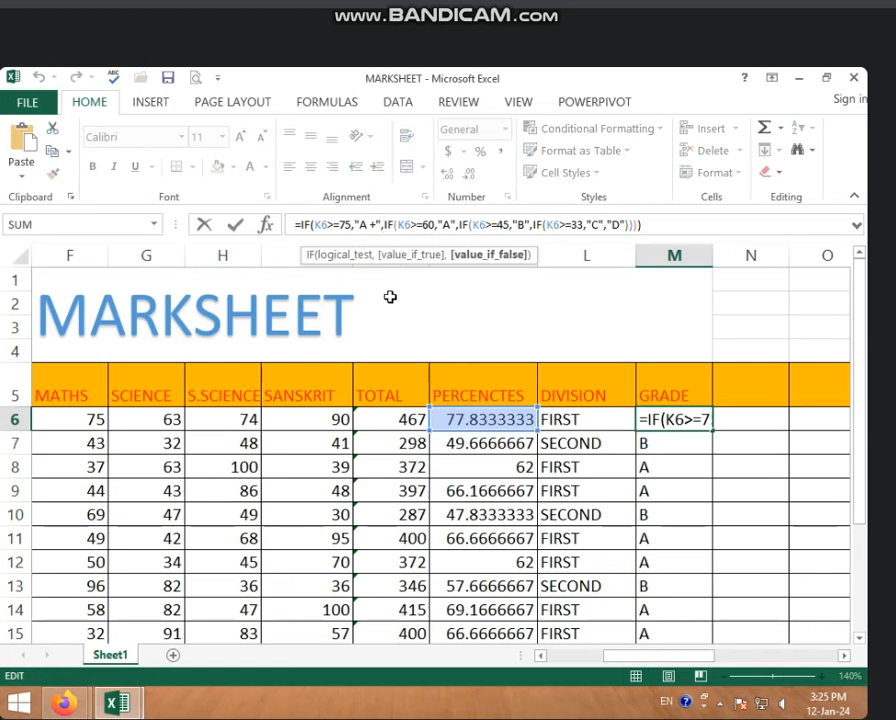
pyautogui.press('BackSpace')
pyautogui.press('BackSpace')
pyautogui.press('BackSpace')
pyautogui.press('BackSpace')
pyautogui.press('BackSpace')
pyautogui.press('BackSpace')
pyautogui.press('BackSpace')
pyautogui.press('BackSpace')
pyautogui.press('BackSpace')
pyautogui.press('BackSpace')
pyautogui.press('BackSpace')
pyautogui.press('BackSpace')
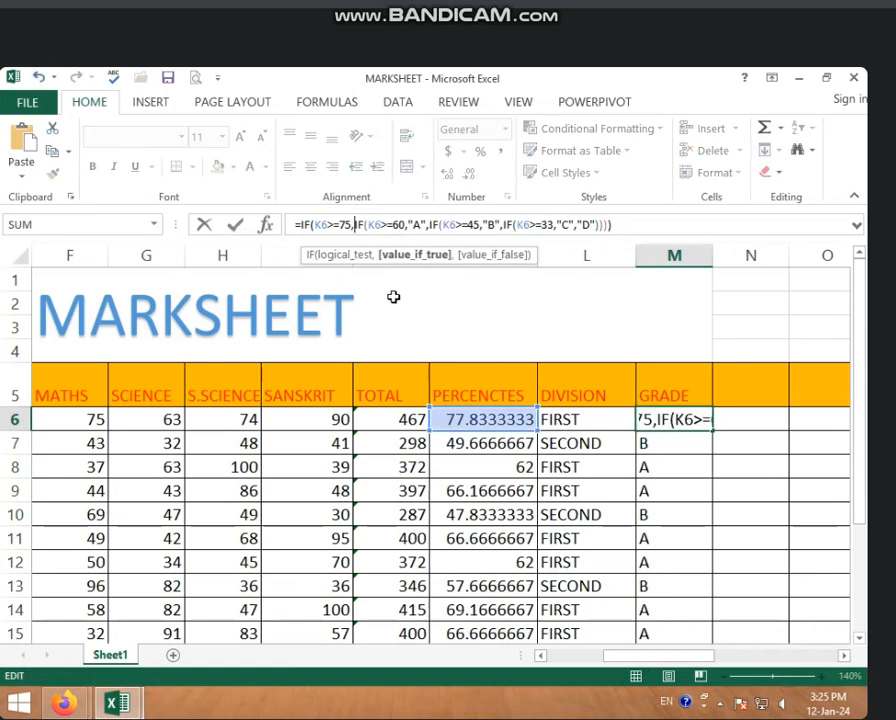
pyautogui.press('BackSpace')
pyautogui.press('BackSpace')
pyautogui.press('BackSpace')
pyautogui.press('BackSpace')
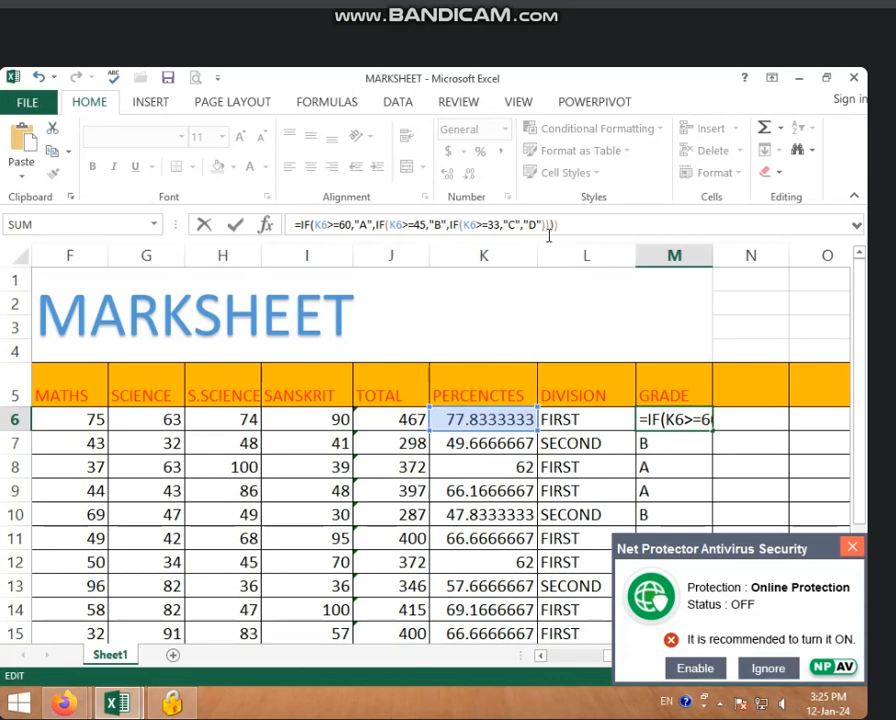
pyautogui.click(603, 224)
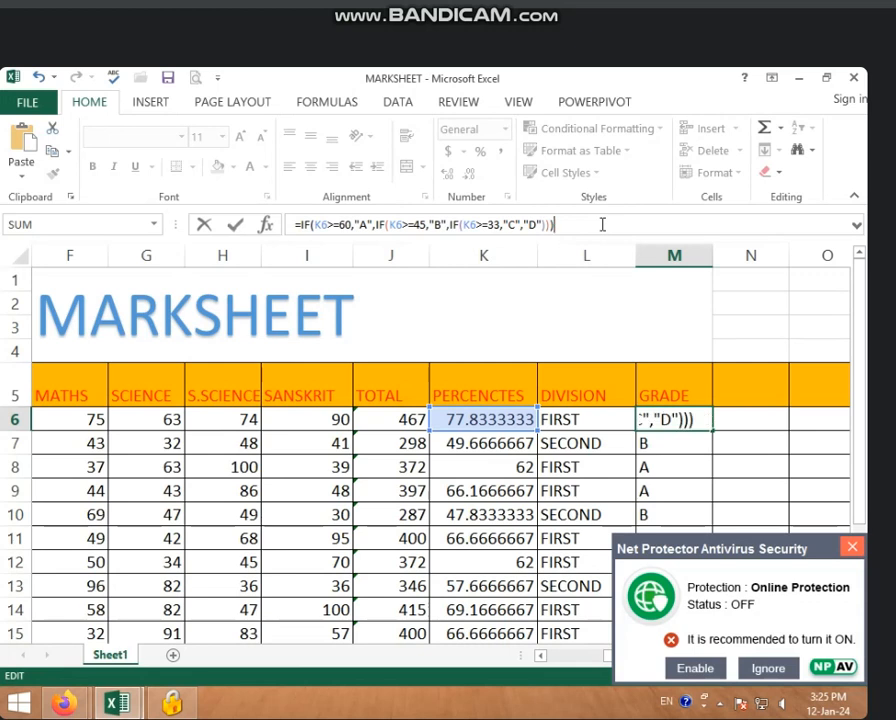
pyautogui.press('Return')
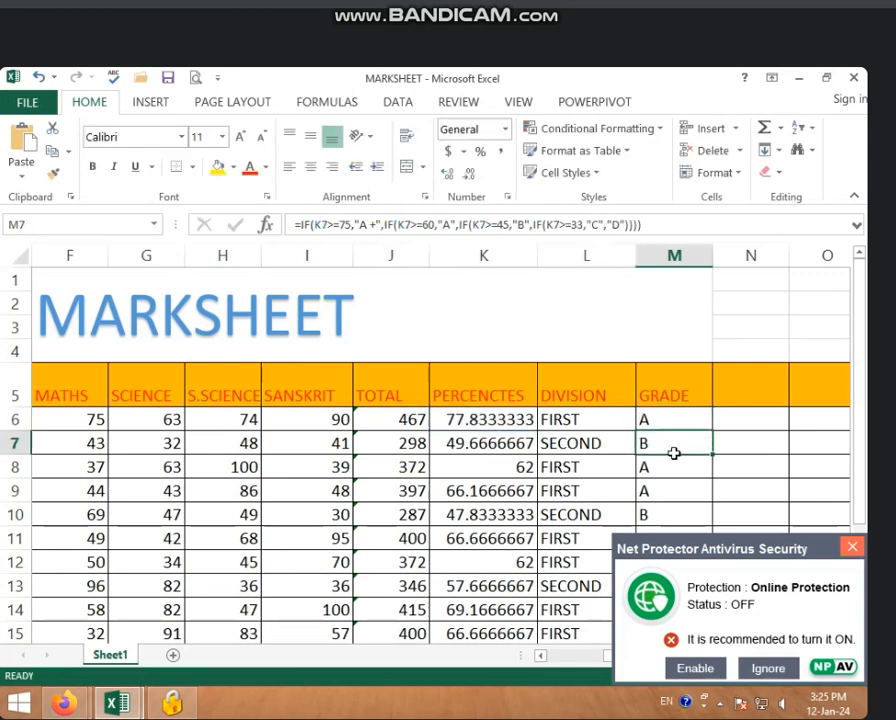
# Select the grade in row 6 and dismiss the antivirus notification
pyautogui.click(686, 425)
pyautogui.click(859, 547)
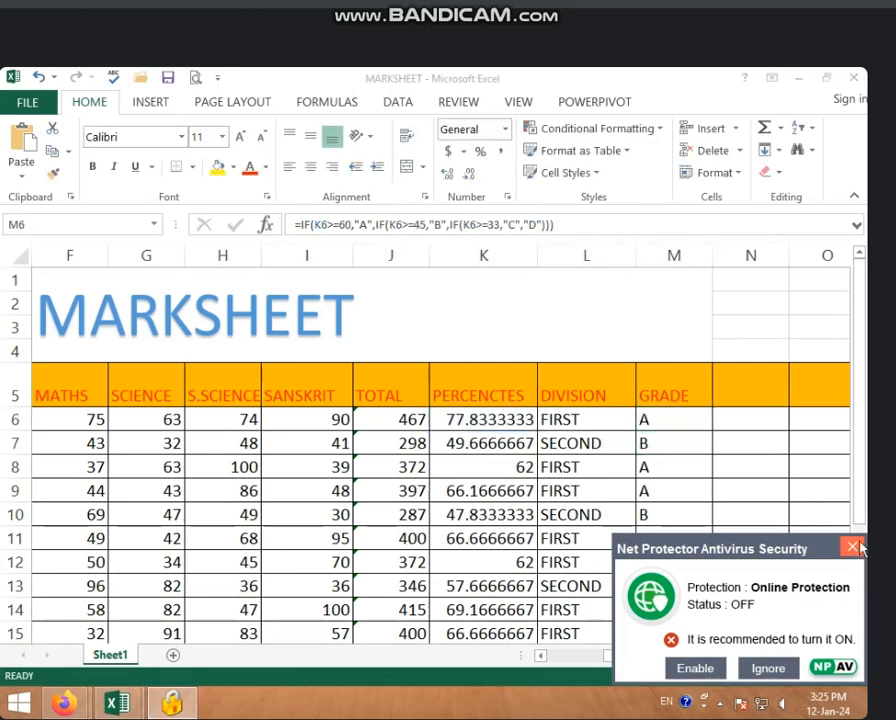
pyautogui.click(853, 546)
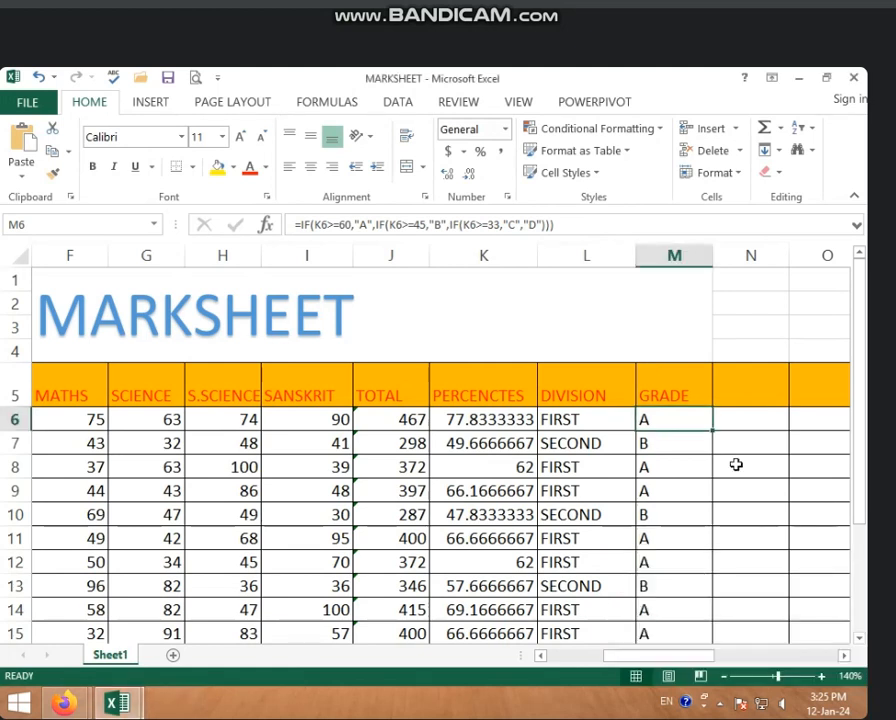
# Compare the grade formulas in M6 and M7 with the DIVISION formula in L6
pyautogui.click(700, 457)
pyautogui.click(664, 438)
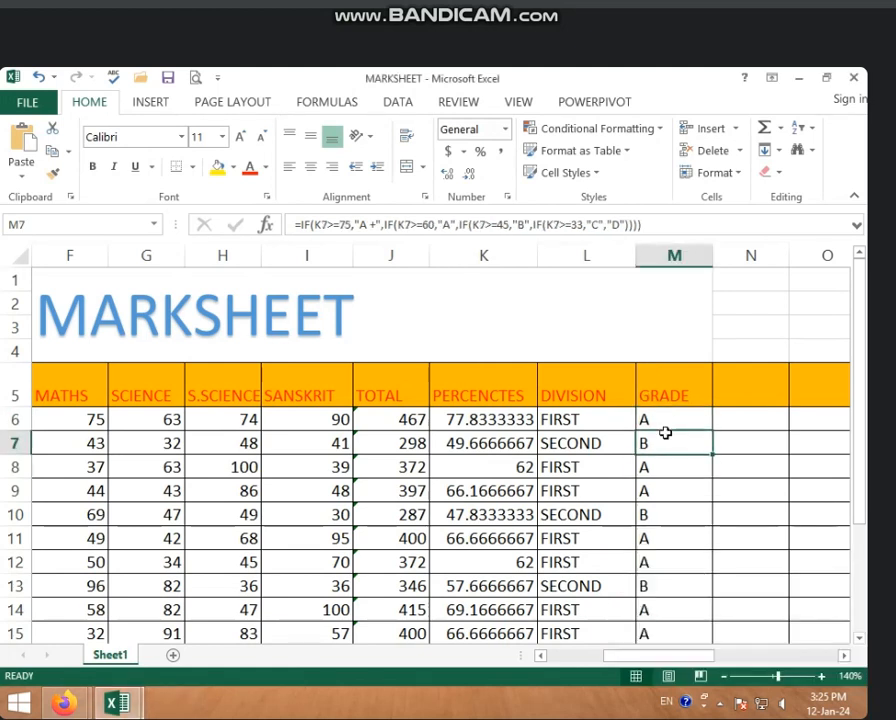
pyautogui.click(660, 423)
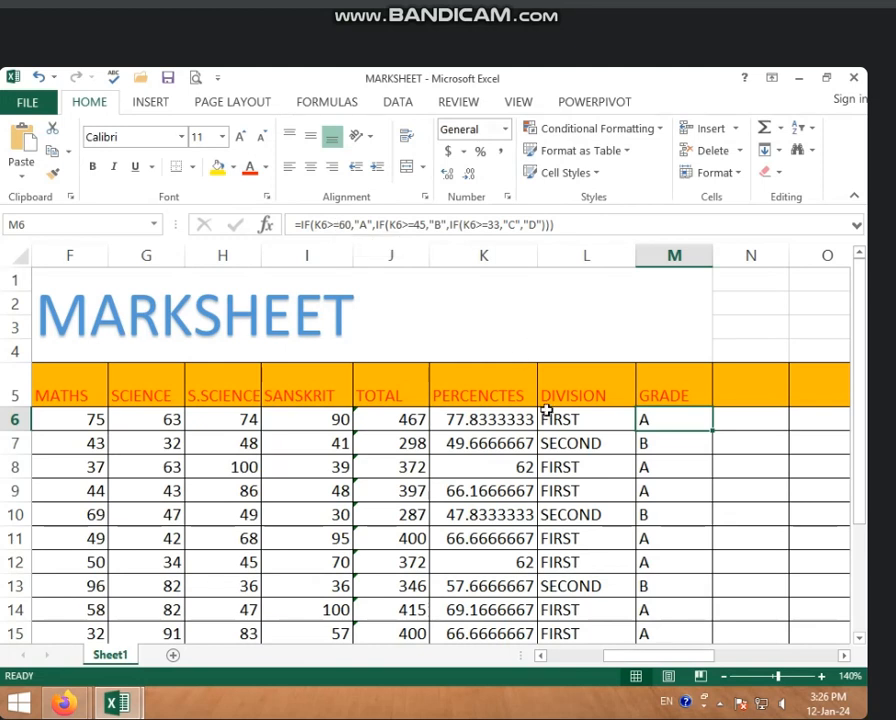
pyautogui.click(589, 436)
pyautogui.click(574, 429)
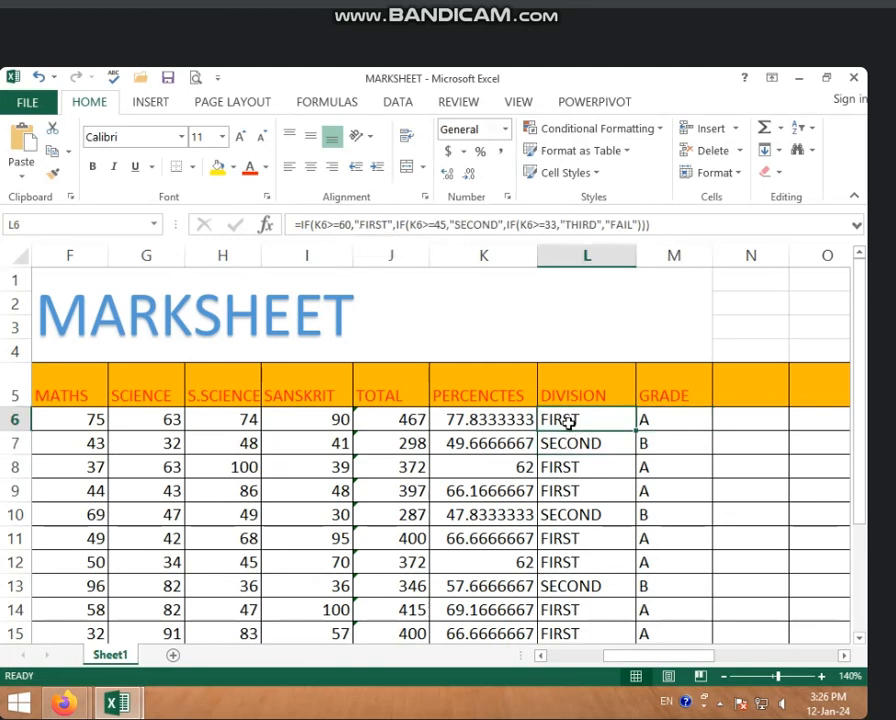